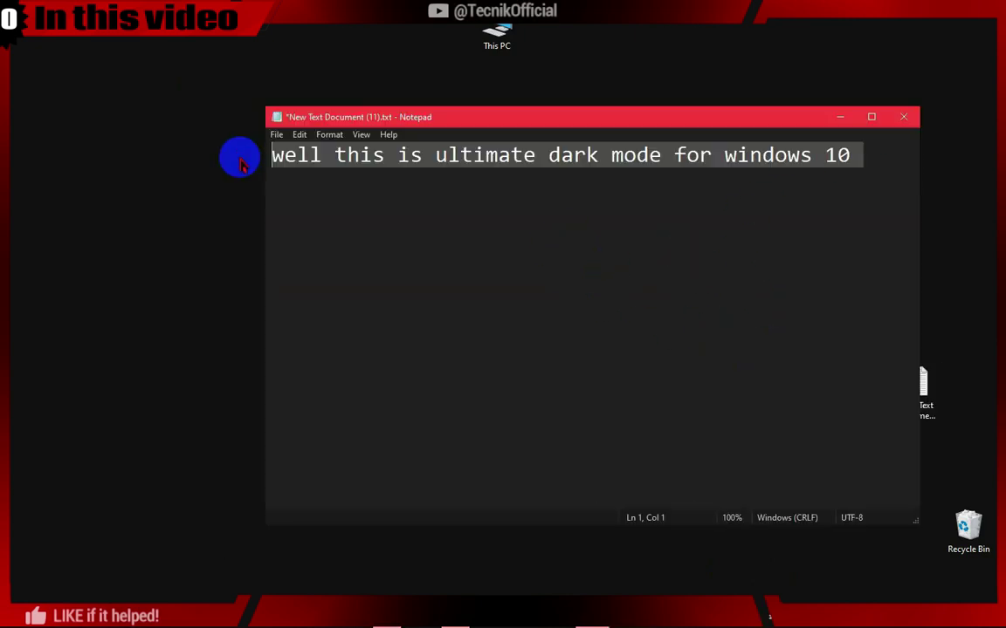
Erase the dark-mode sentence in the note and begin typing the like-and-subscribe request.
key("BackSpace")
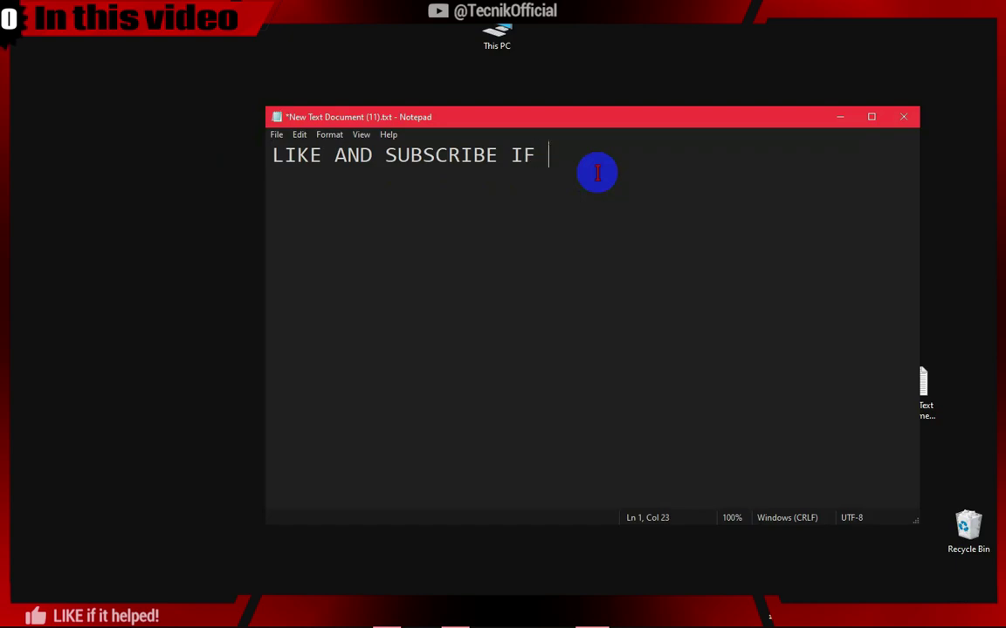
type("IT HE")
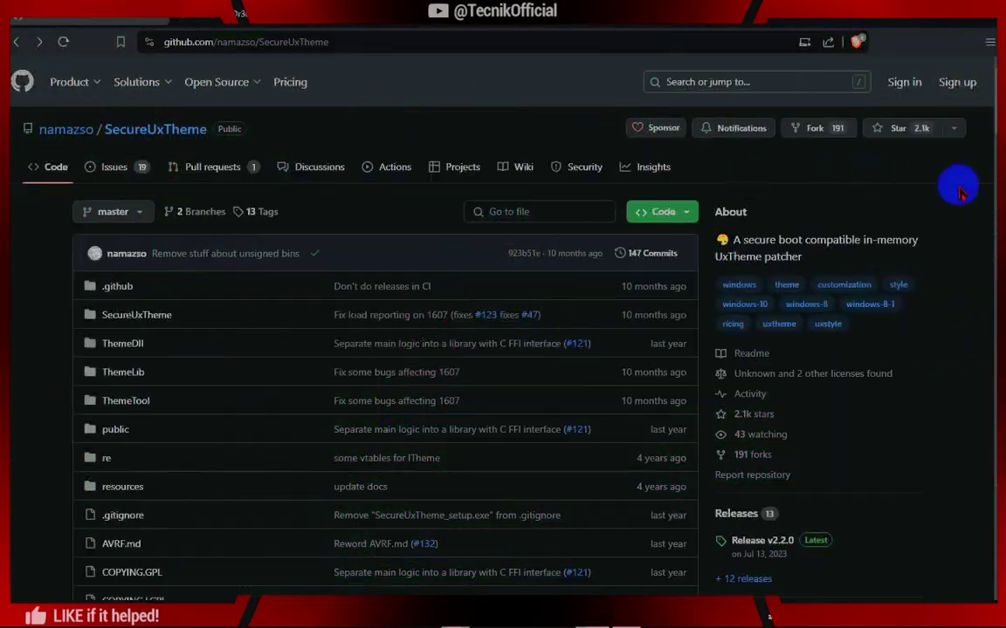
Scroll the SecureUxTheme README and highlight the 'No system file modifications' feature.
scroll(960, 192, "down", 7)
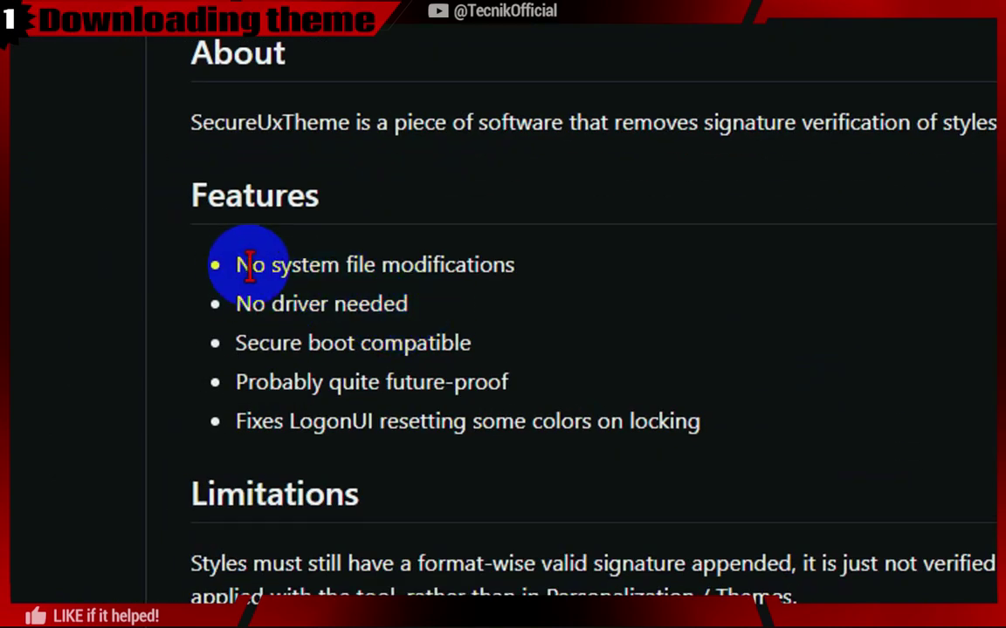
left_click_drag(235, 264, 524, 273)
left_click(409, 279)
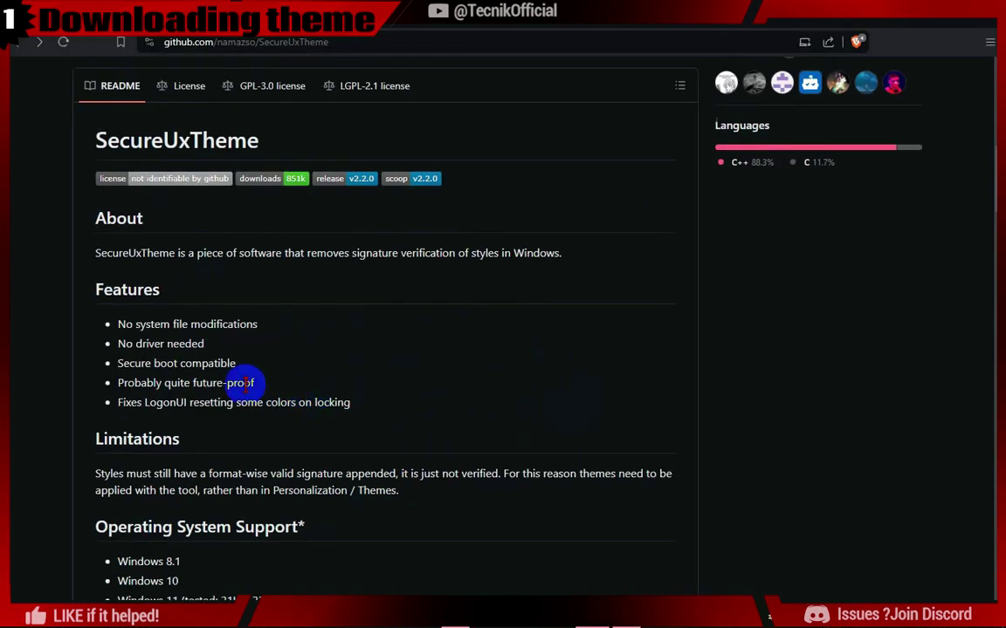
scroll(902, 340, "down", 15)
scroll(946, 343, "up", 20)
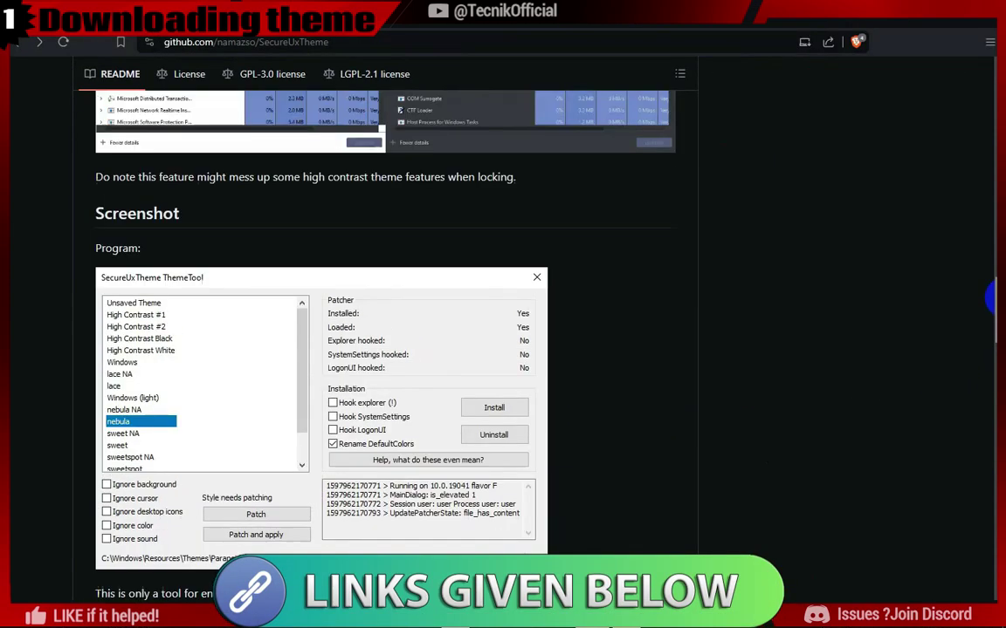
scroll(989, 58, "down", 3)
Download ThemeTool.exe from the Release v2.2.0 assets, then go to the DeviantArt Dark theme page.
left_click(762, 301)
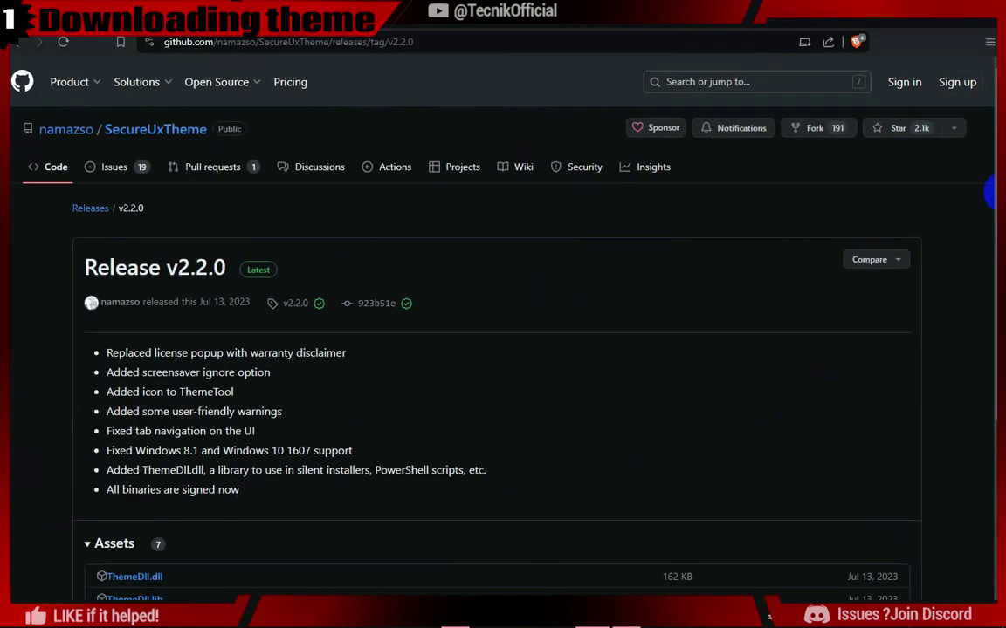
scroll(504, 432, "down", 3)
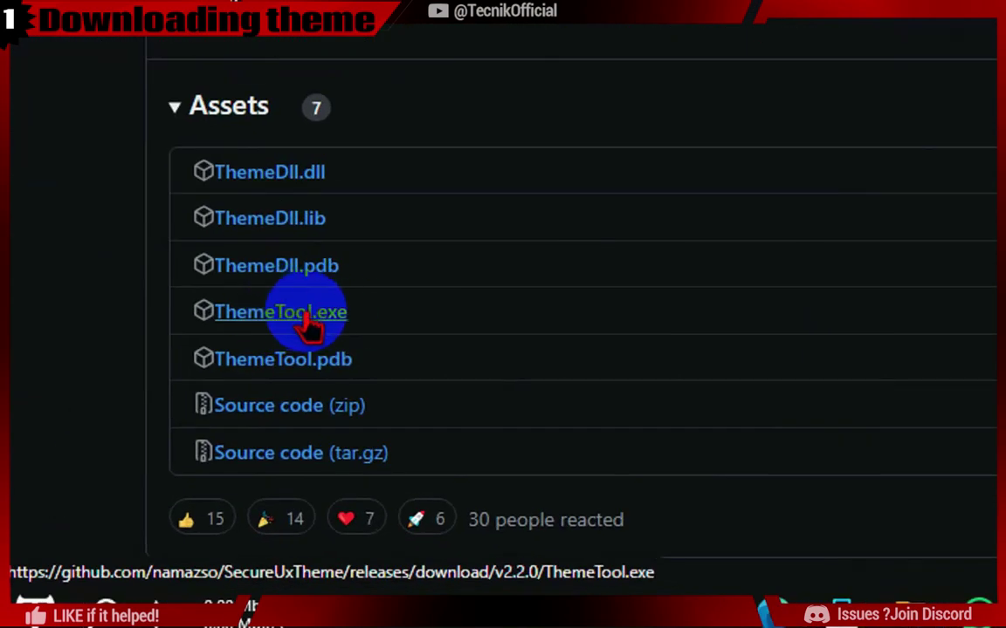
left_click(297, 316)
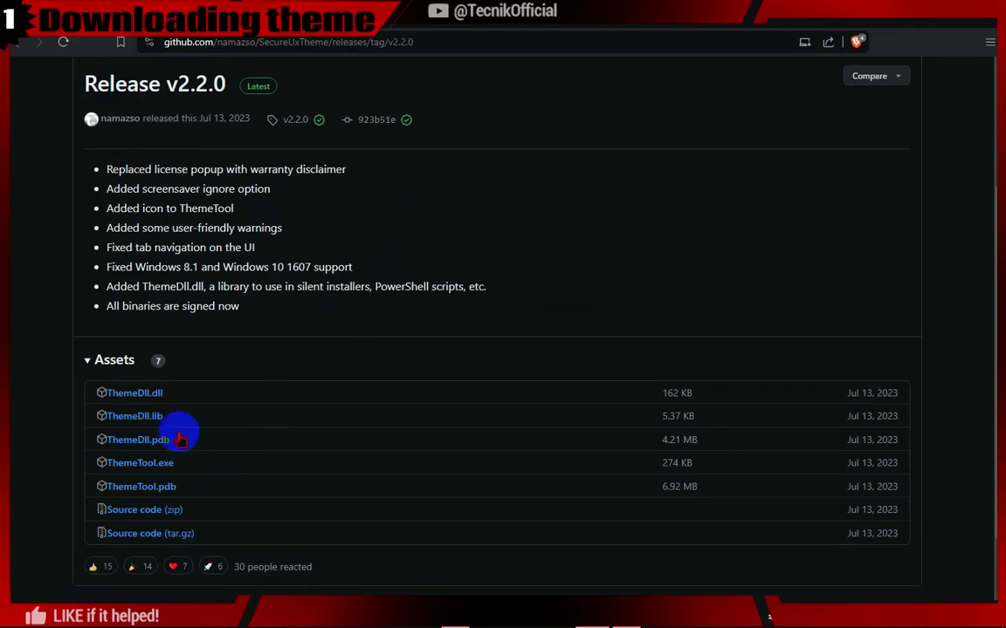
left_click(154, 467)
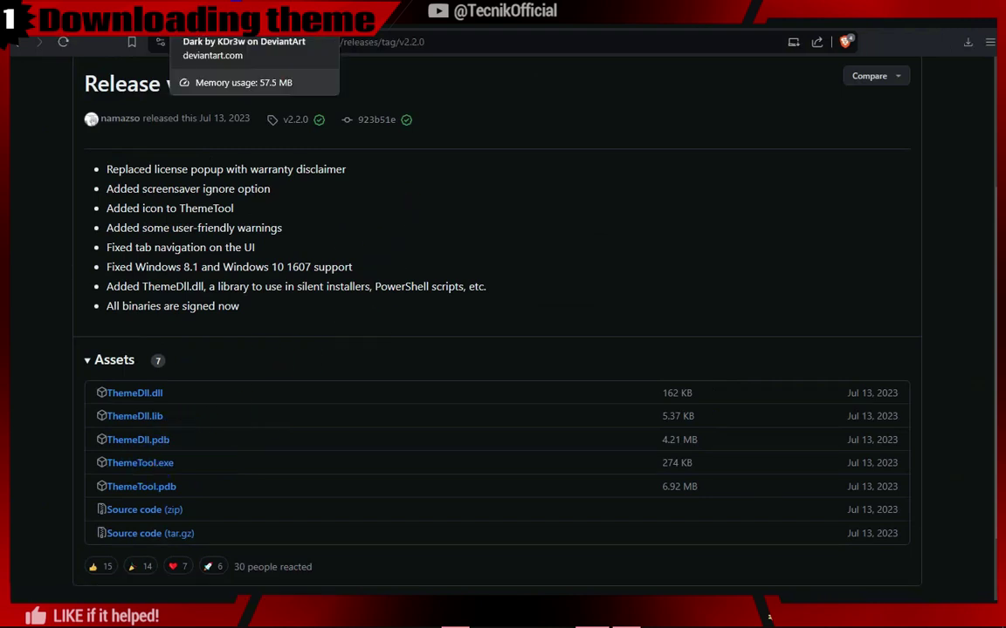
left_click(231, 19)
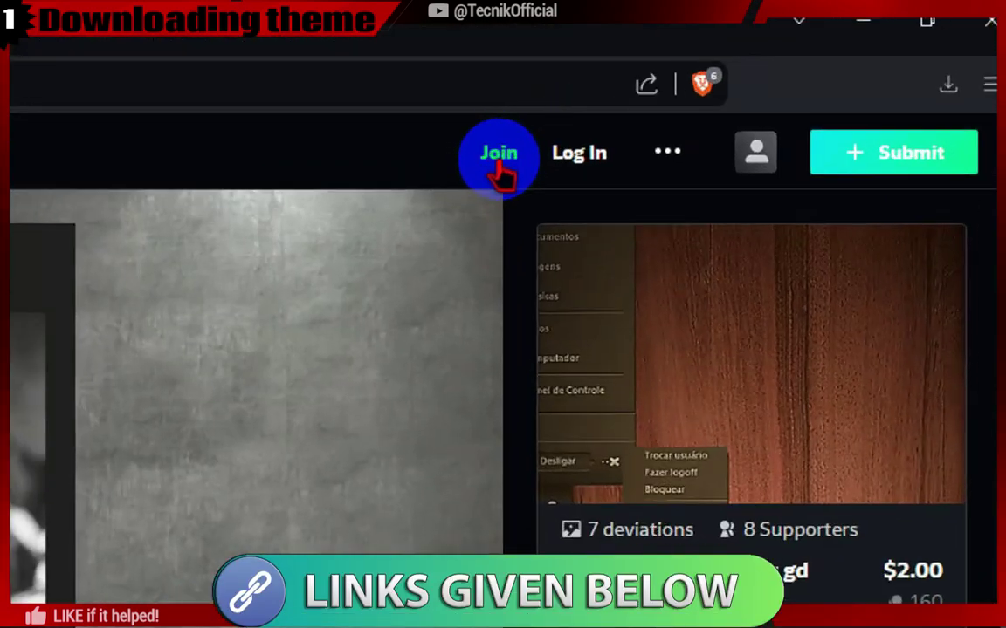
left_click(496, 164)
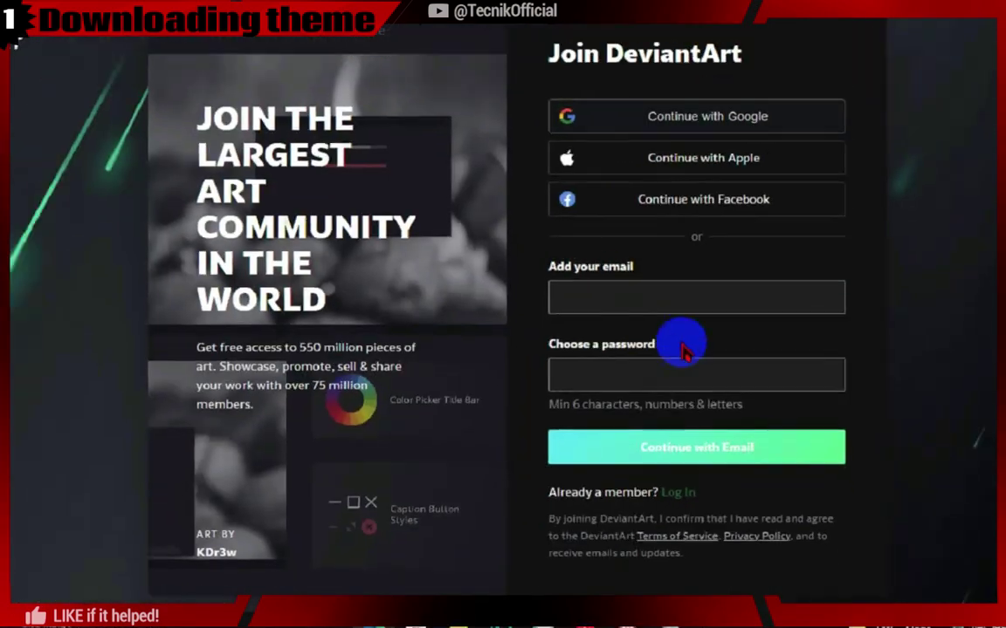
left_click(521, 518)
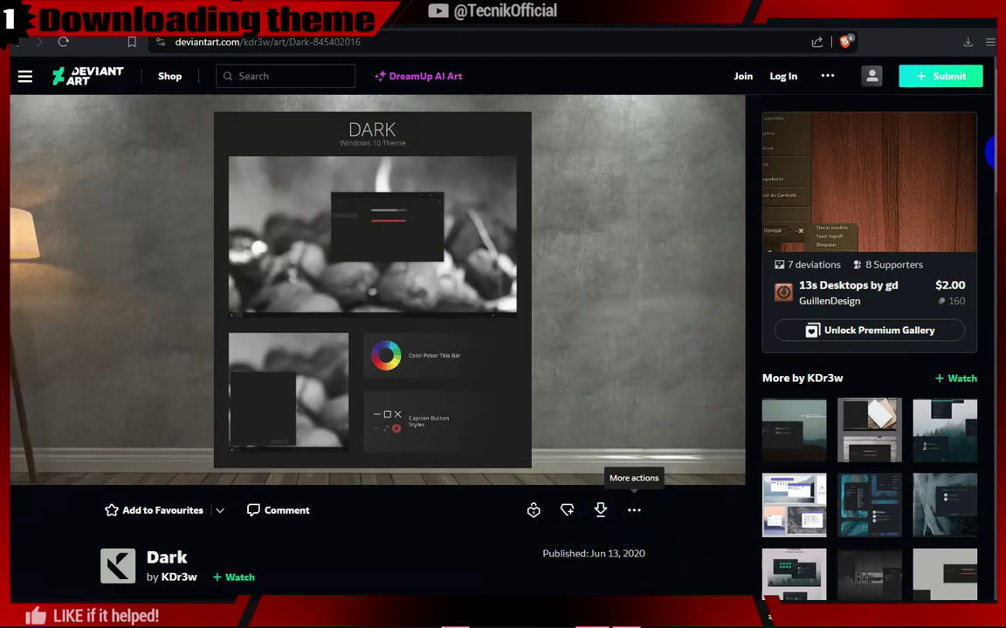
scroll(633, 511, "down", 2)
scroll(634, 349, "down", 6)
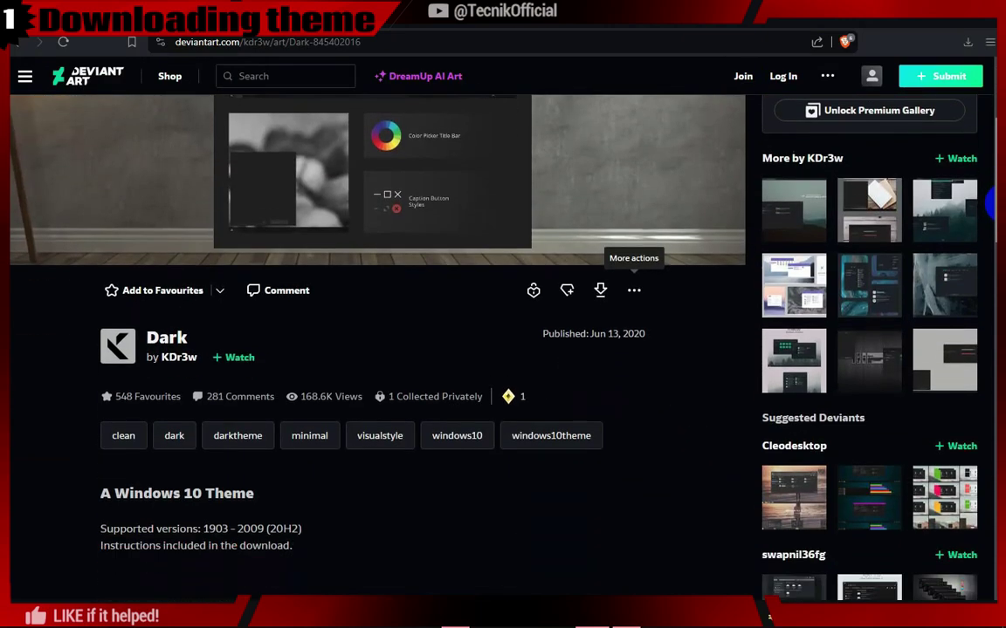
left_click_drag(994, 328, 991, 140)
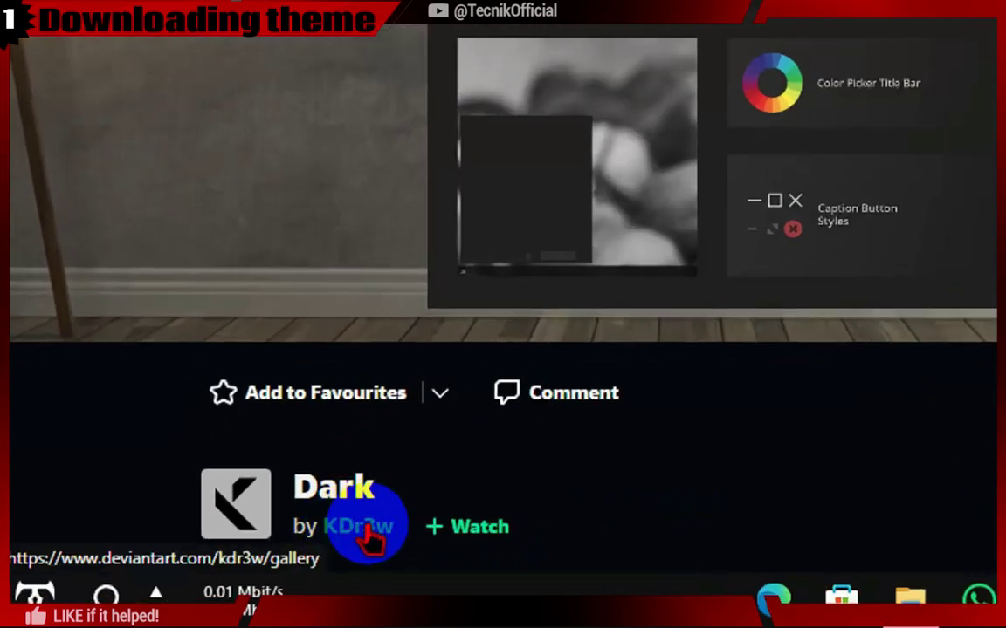
mouse_move(353, 539)
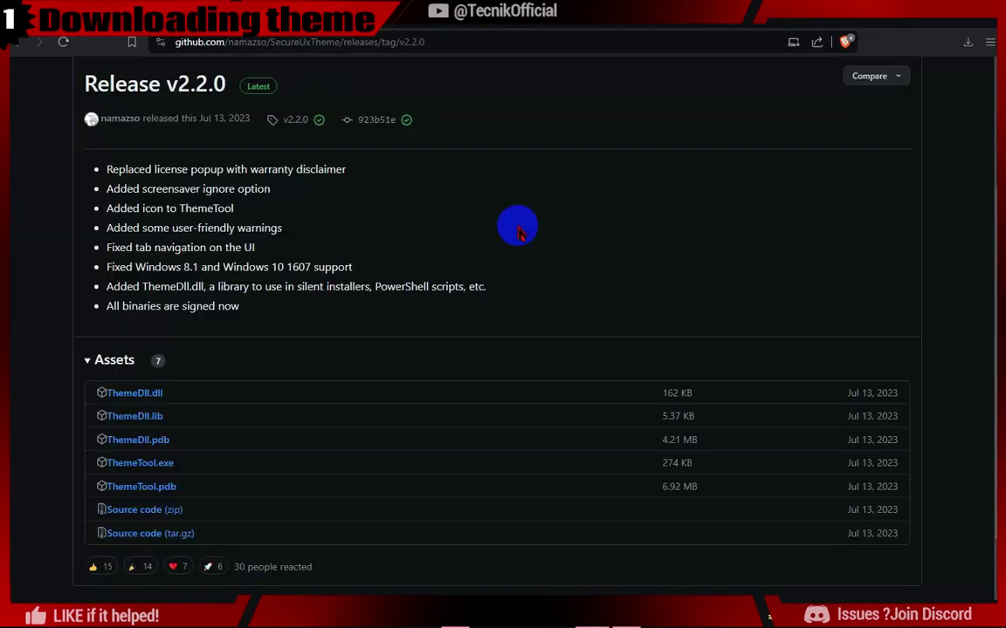
Scroll through the SecureUxTheme repository home page's file list and README.
scroll(517, 225, "up", 3)
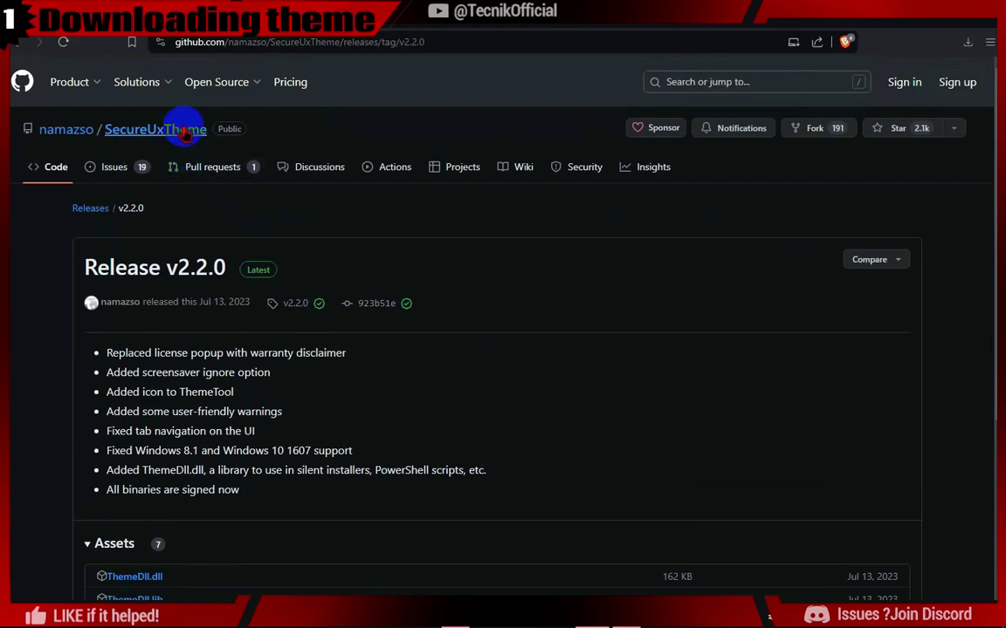
scroll(983, 208, "down", 5)
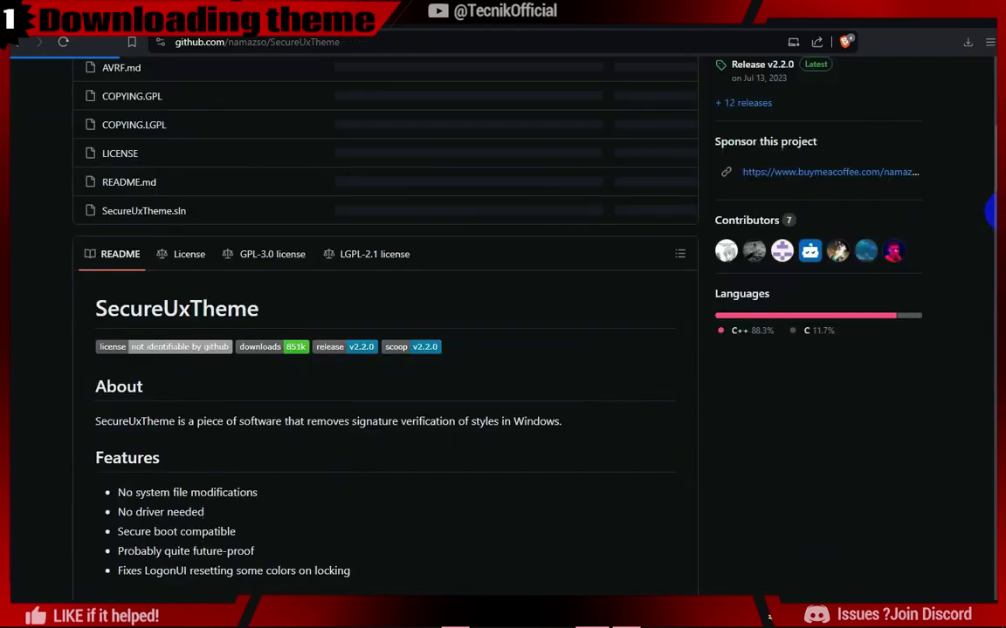
scroll(991, 175, "up", 2)
mouse_move(725, 407)
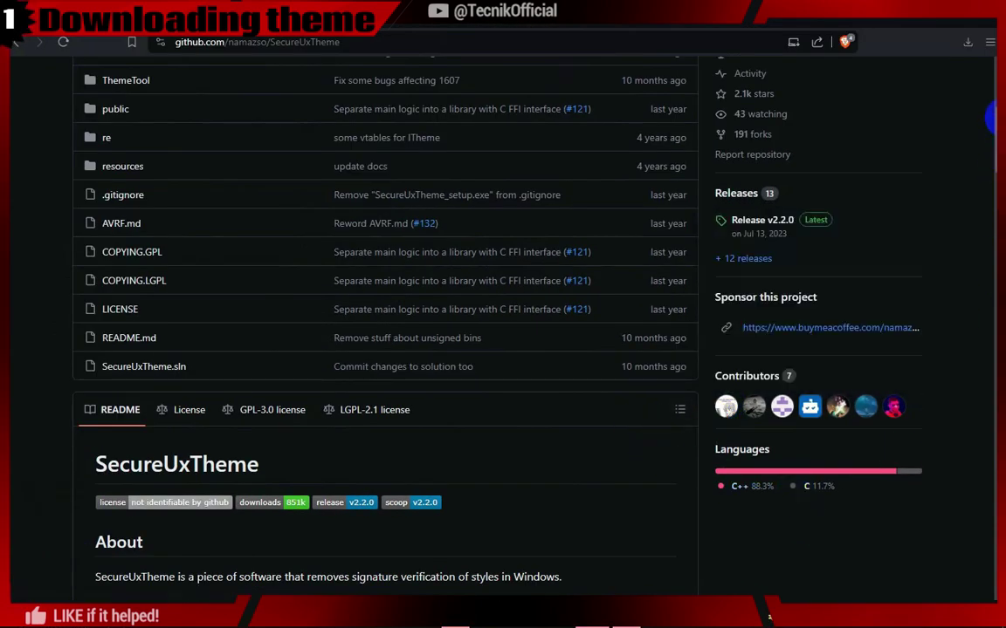
scroll(995, 77, "up", 4)
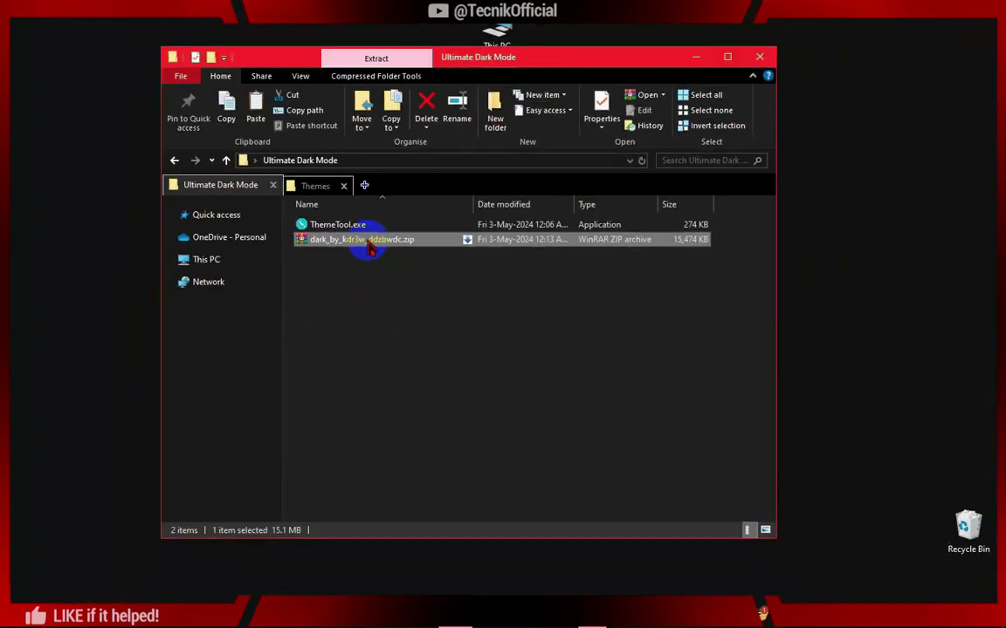
Extract the Dark theme zip into its own dark_by_kdr3w_ddzbwdc\ folder.
right_click(456, 316)
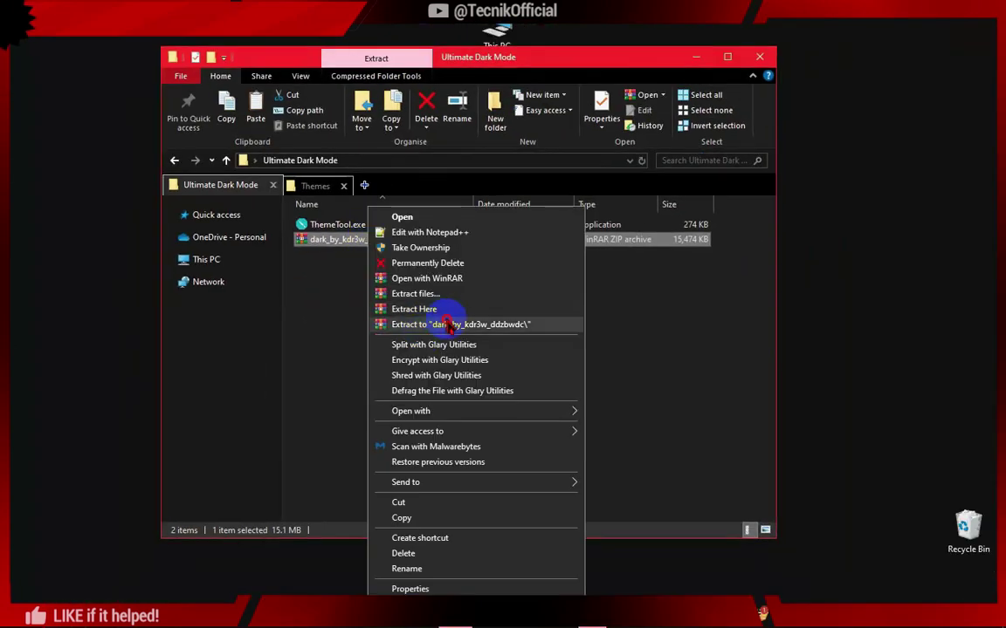
left_click(447, 325)
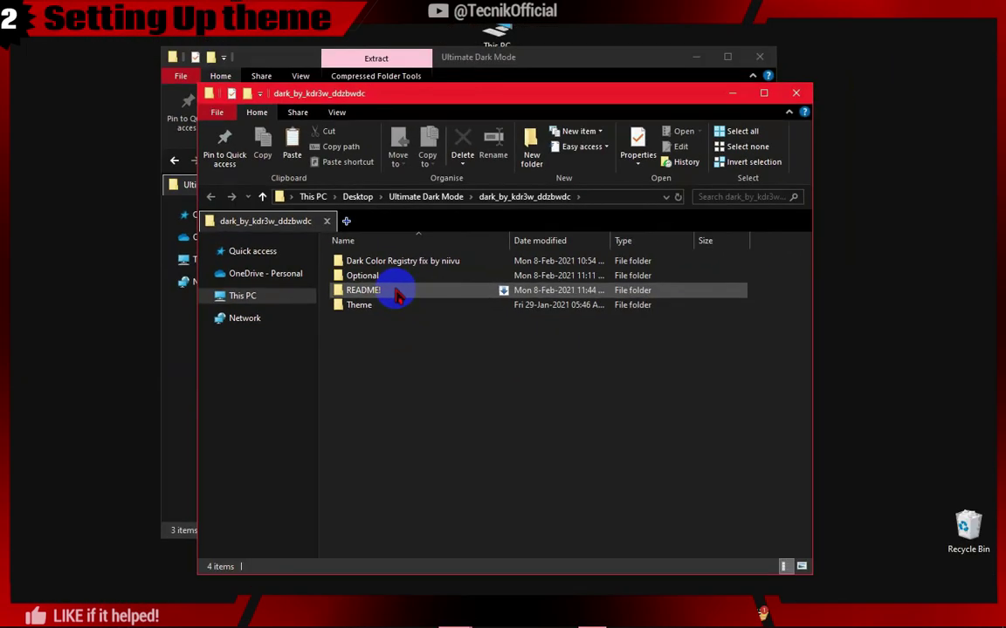
left_click(393, 293)
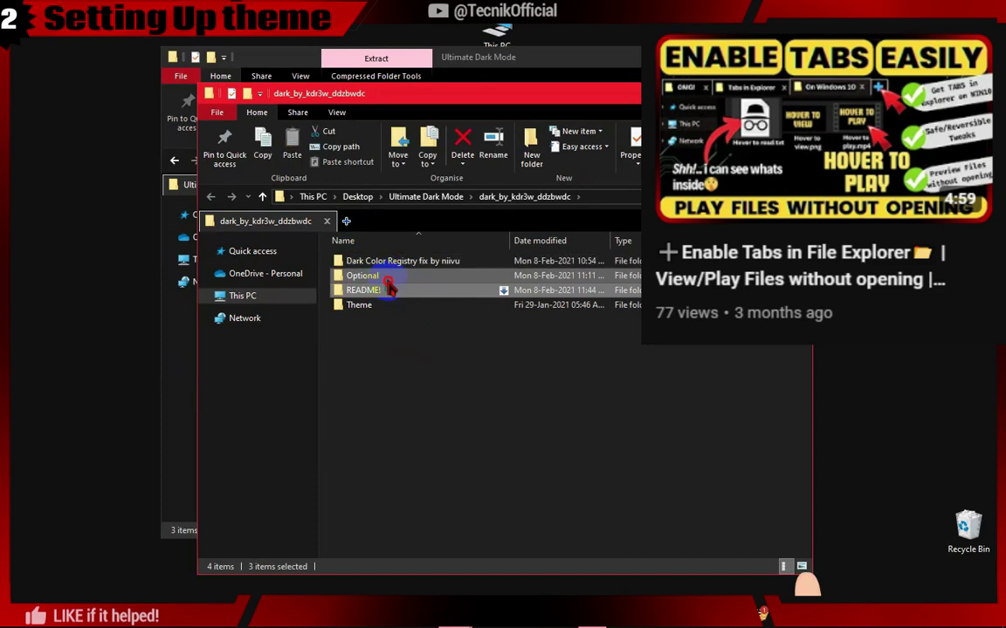
Merge the extracted folder into the Ultimate Dark Mode window and open its README! folder.
left_click_drag(454, 104, 685, 111)
left_click_drag(498, 231, 375, 185)
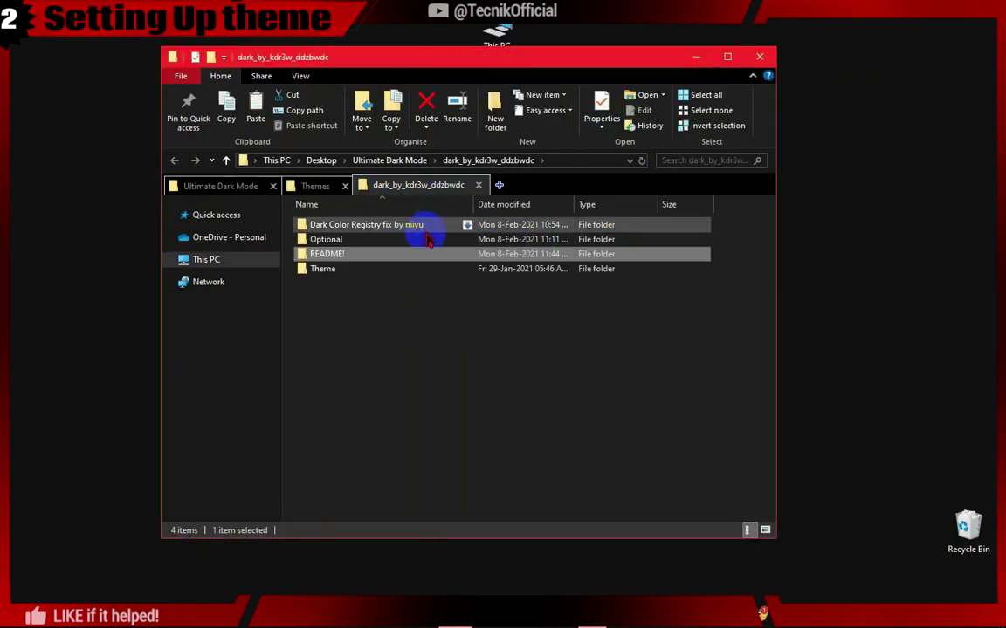
double_click(417, 258)
left_click(418, 248)
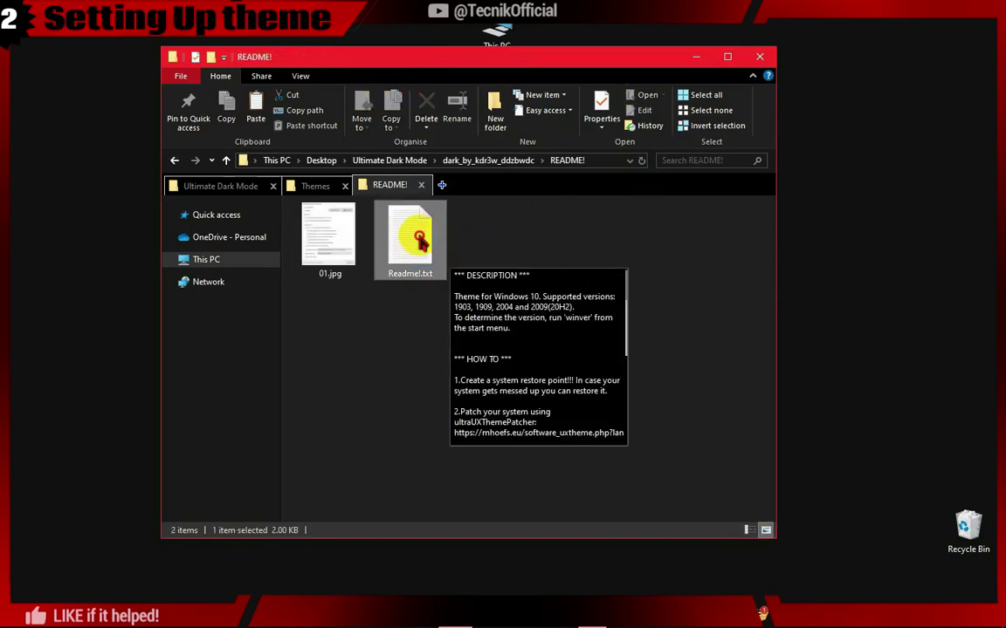
Open Readme!.txt and copy the C:\Windows\Resources\Themes path from its installation step.
double_click(419, 237)
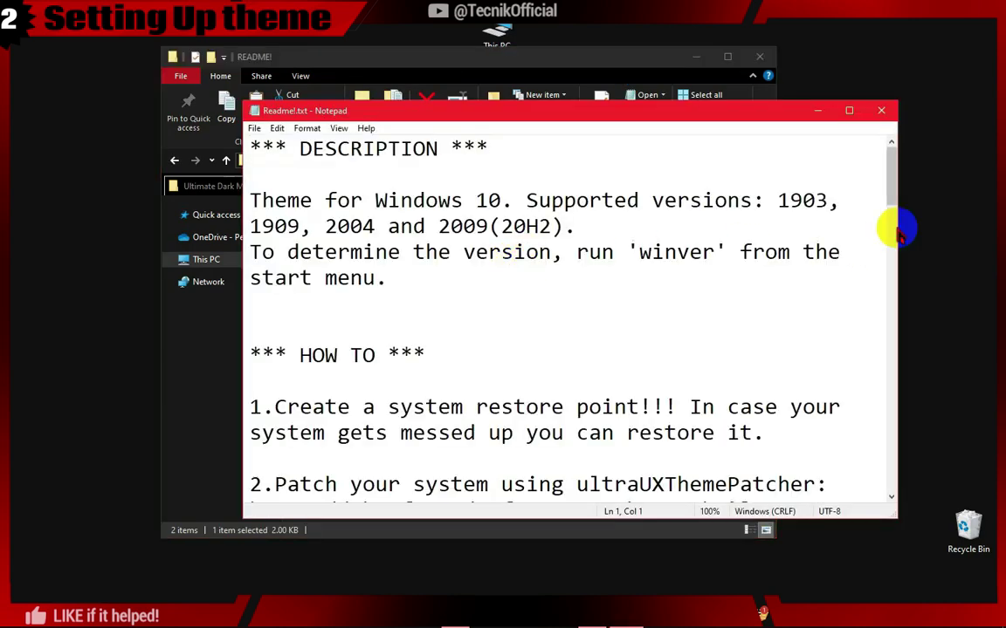
left_click_drag(888, 174, 902, 251)
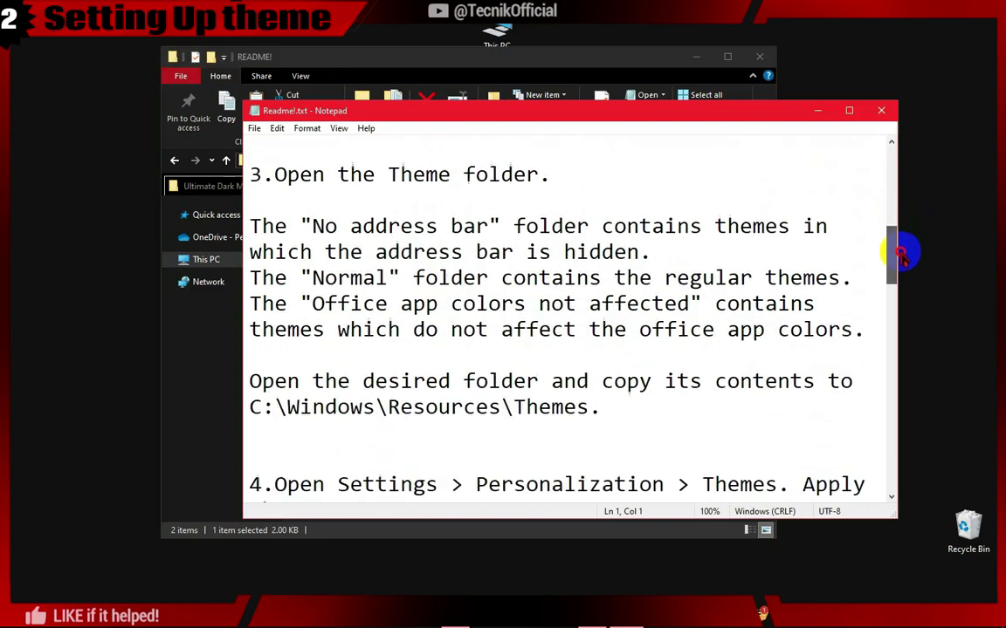
left_click_drag(580, 409, 236, 406)
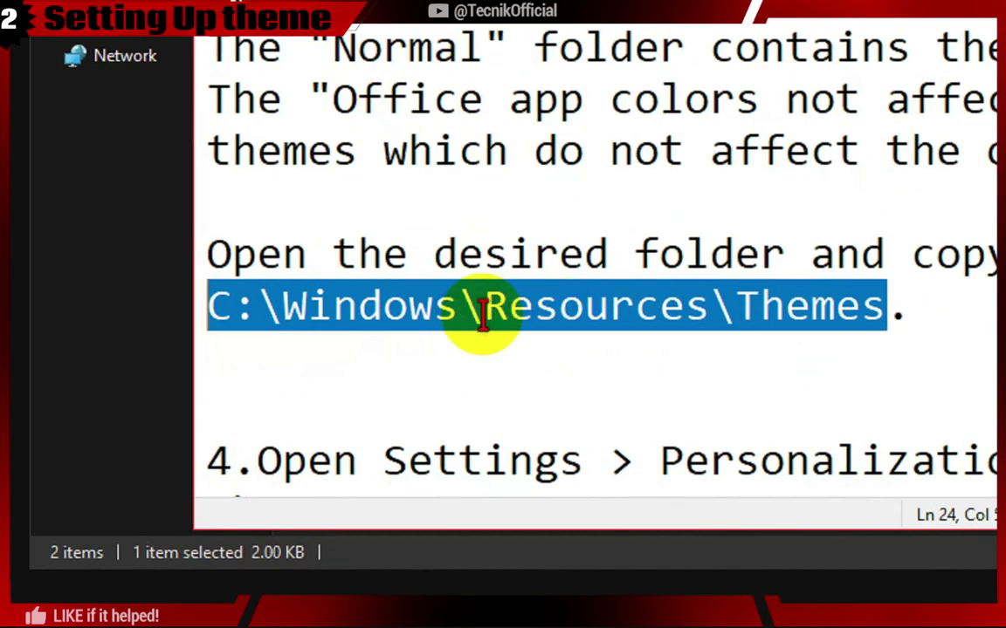
right_click(483, 314)
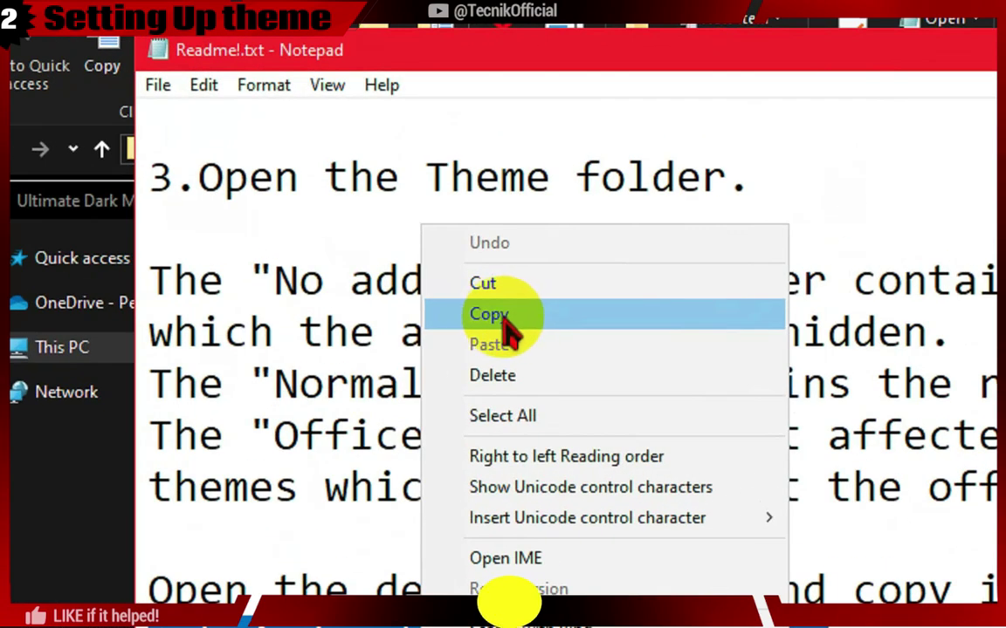
left_click(497, 241)
Navigate a File Explorer tab to the pasted C:\Windows\Resources\Themes path.
left_click(820, 110)
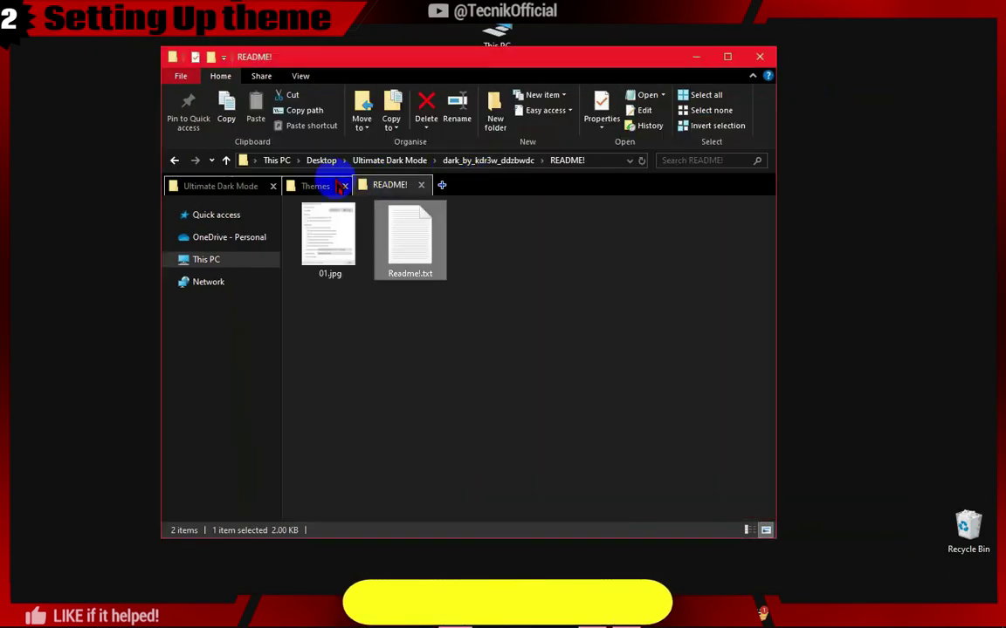
left_click(312, 183)
left_click(359, 161)
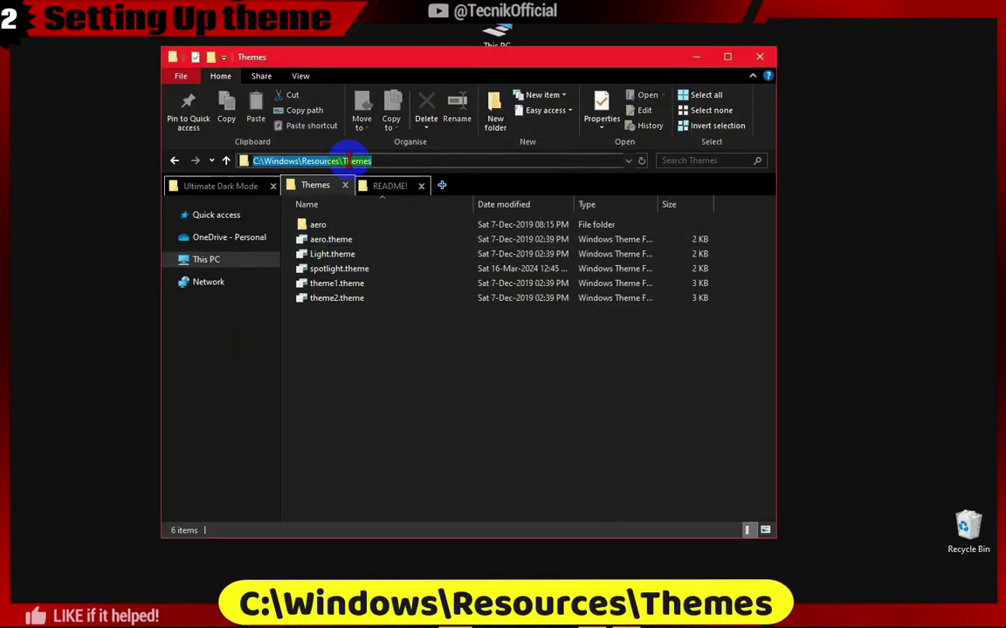
right_click(334, 163)
left_click(367, 224)
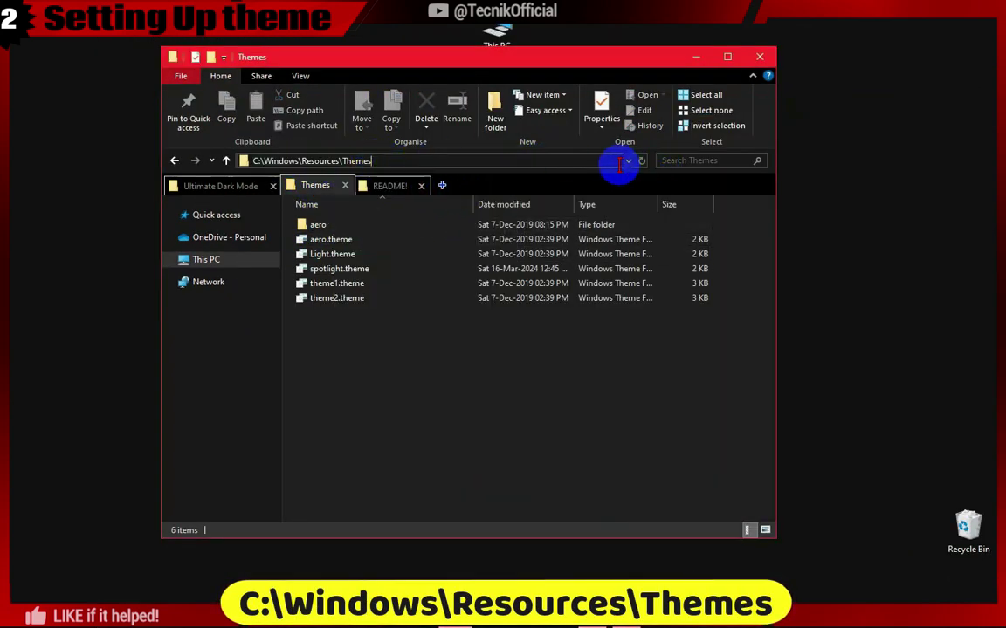
key("Return")
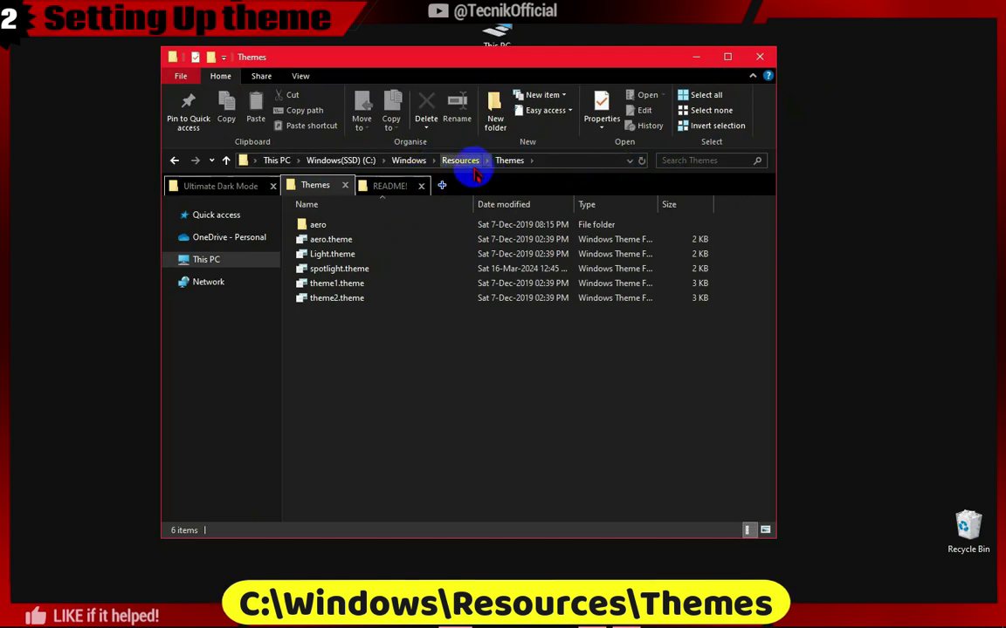
Copy all twelve Dark theme items from the pack's Theme\Normal folder.
left_click(396, 186)
double_click(347, 266)
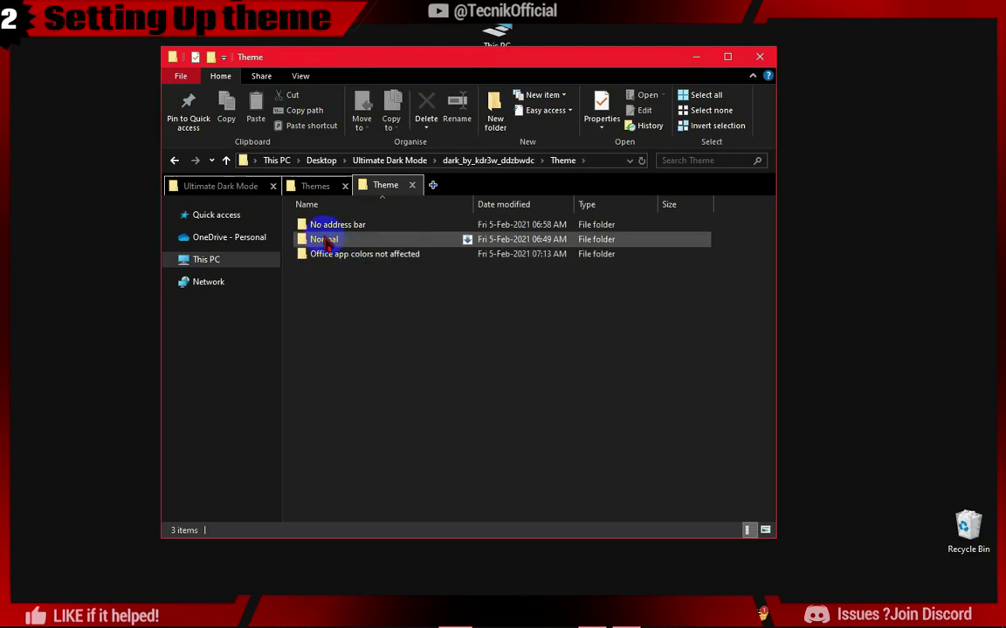
left_click(324, 244)
key("Return")
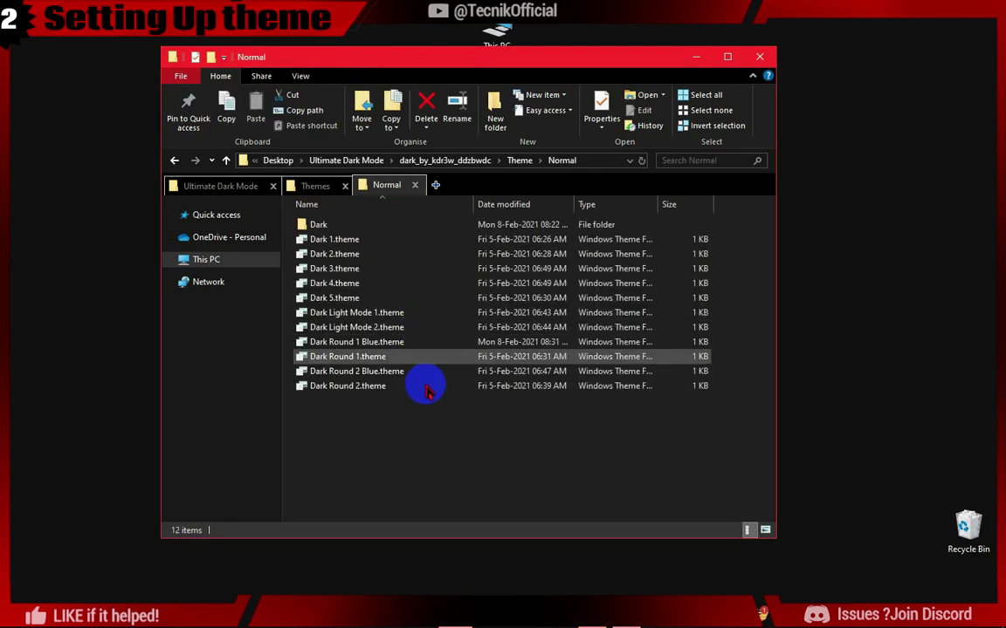
left_click_drag(369, 439, 446, 225)
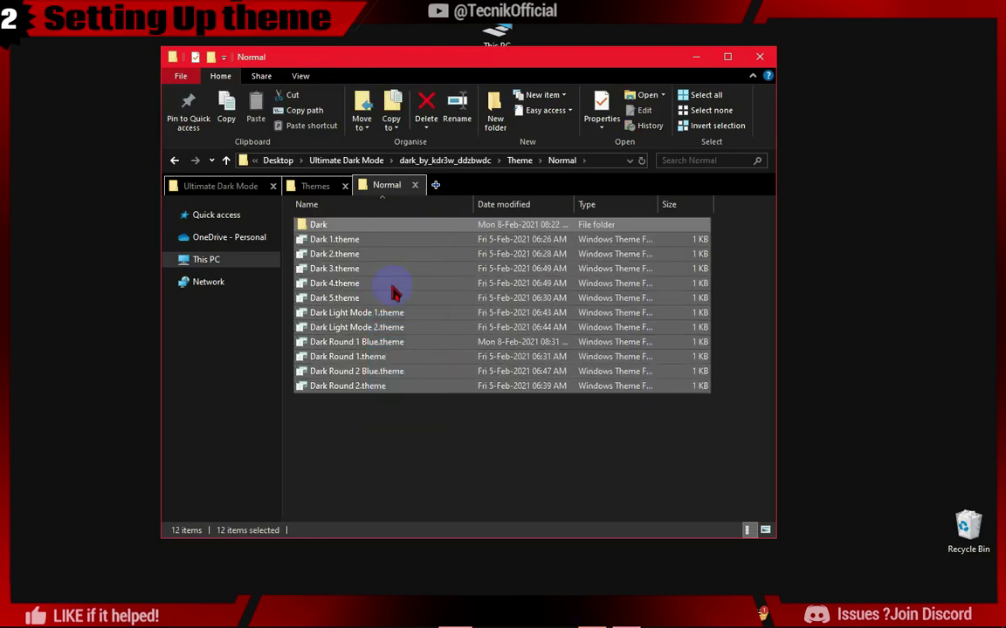
right_click(384, 277)
left_click(437, 416)
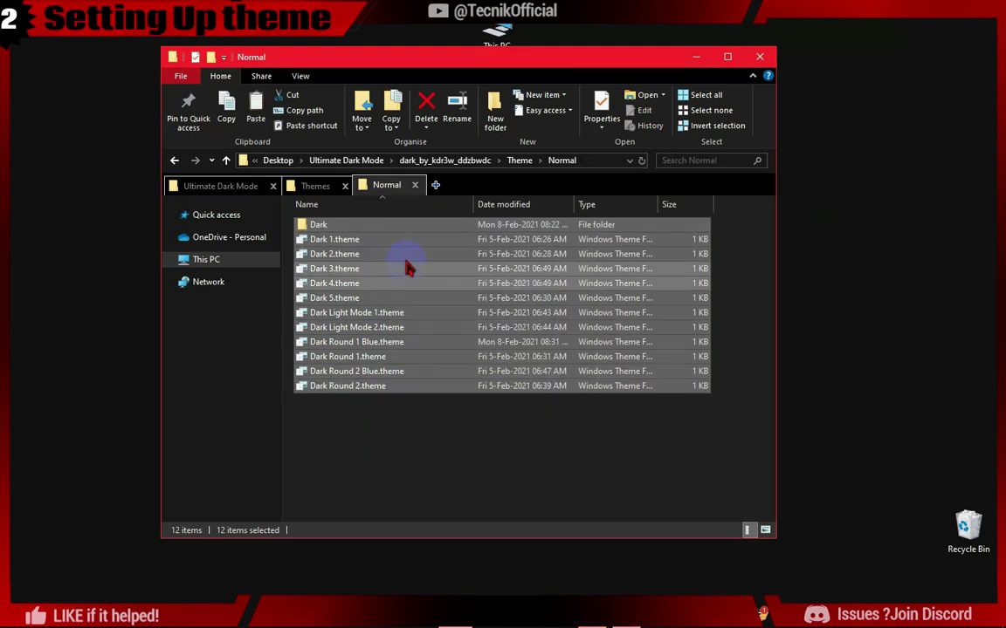
Paste the Dark theme items into C:\Windows\Resources\Themes, granting administrator permission.
left_click(315, 188)
right_click(388, 354)
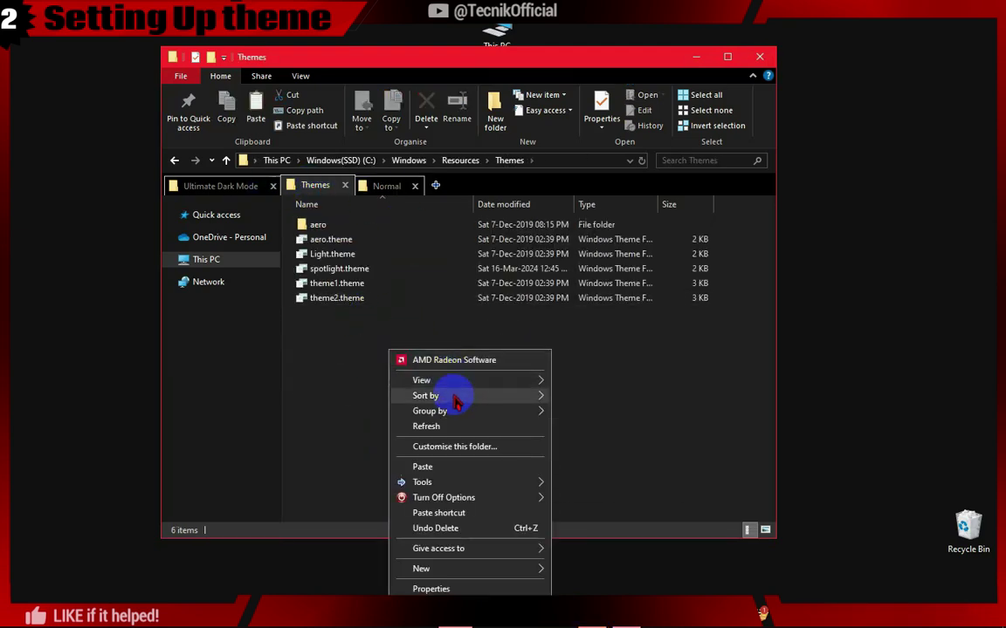
left_click(423, 467)
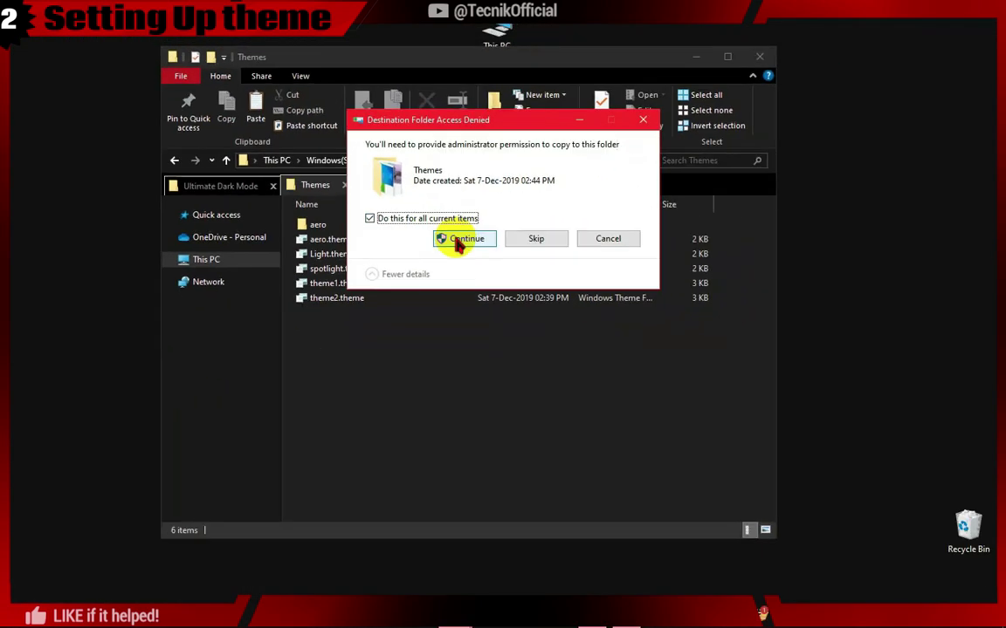
left_click(460, 240)
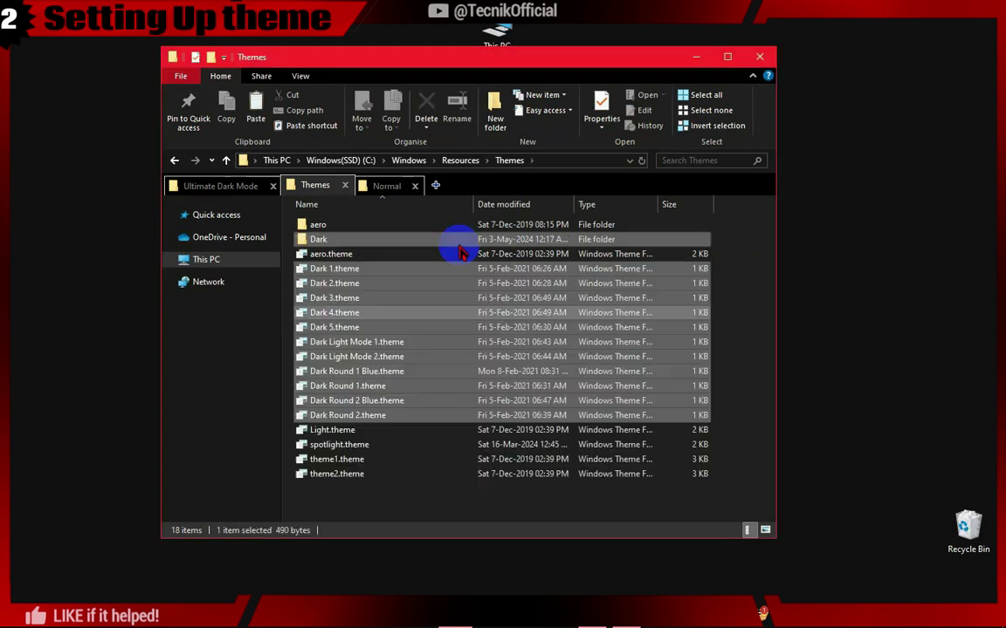
left_click_drag(343, 299, 730, 382)
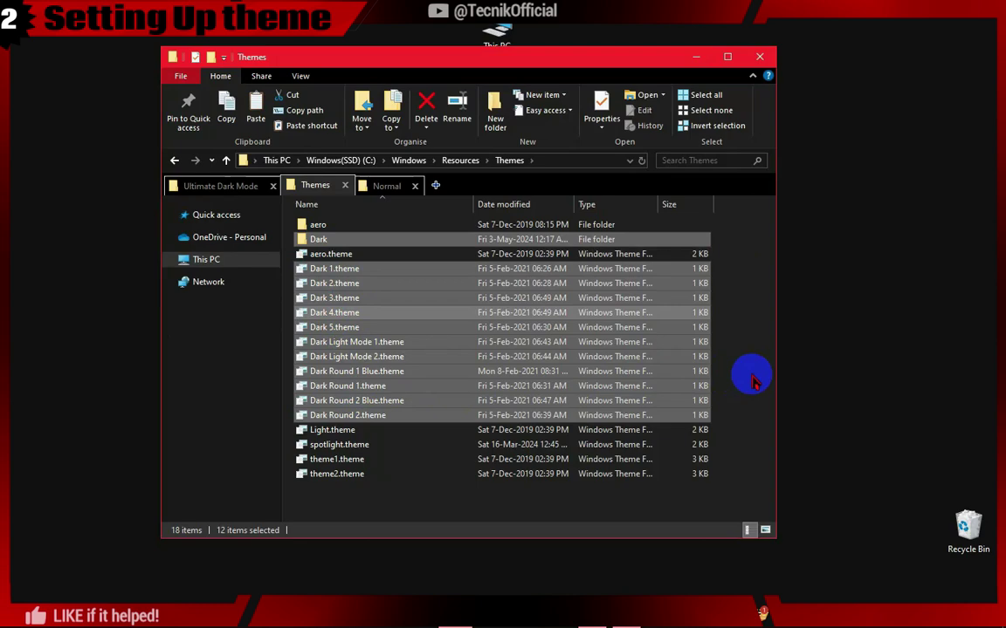
left_click(752, 380)
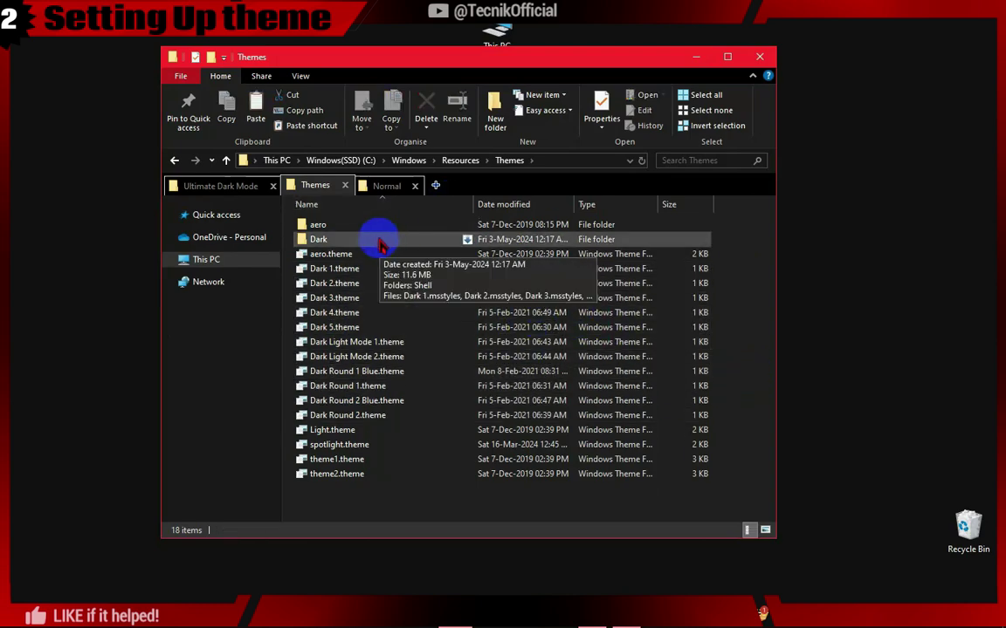
key("ctrl+shift+Tab")
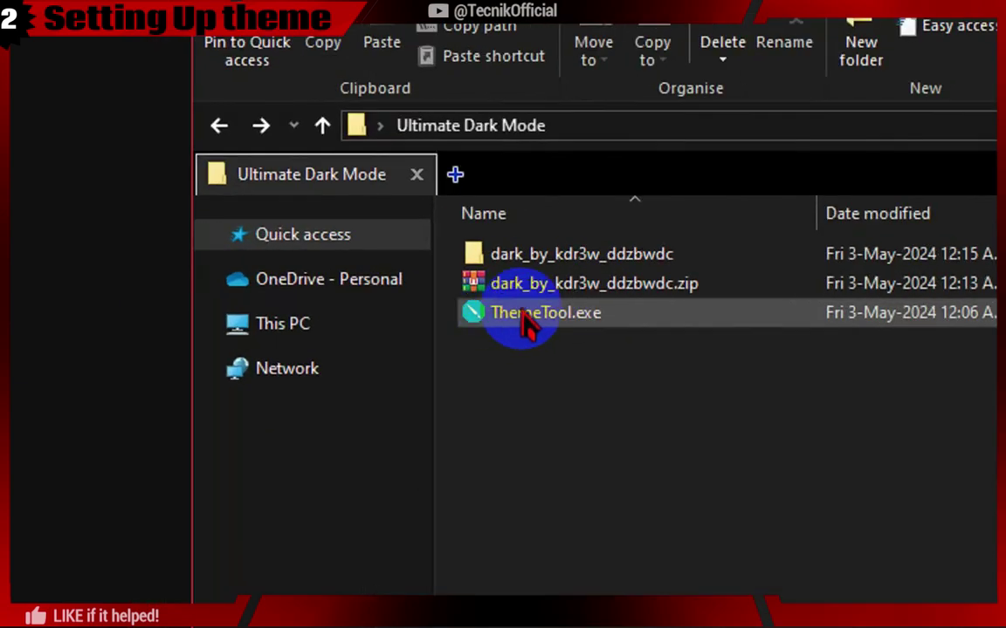
Run ThemeTool.exe as administrator, allowing UAC and accepting the warranty disclaimer.
right_click(377, 281)
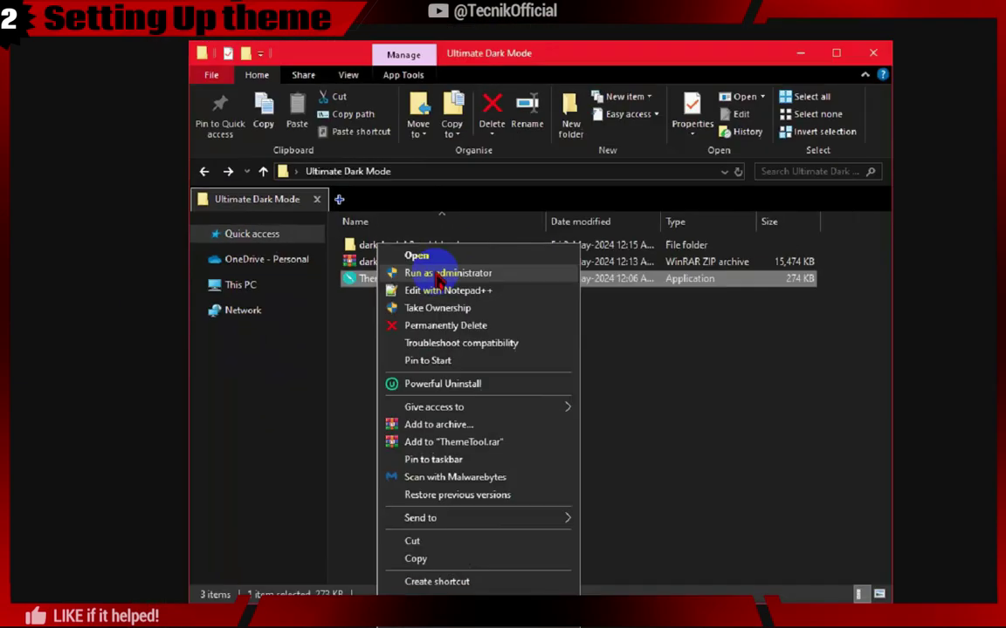
left_click(611, 302)
left_click(465, 460)
left_click(614, 369)
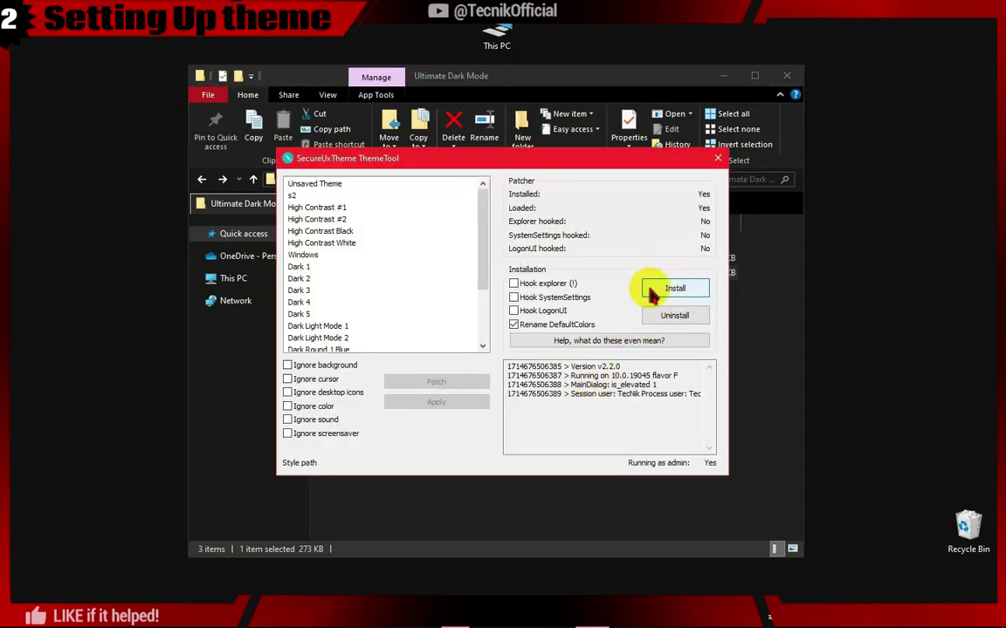
Install the theme patcher and select the Dark 4 style.
left_click(675, 290)
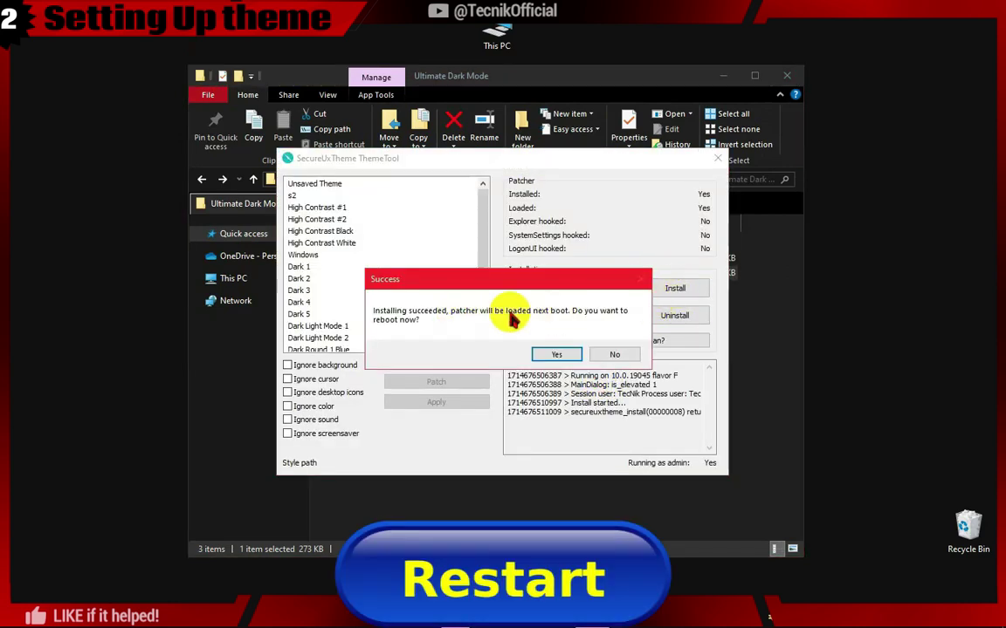
left_click(555, 354)
left_click(314, 302)
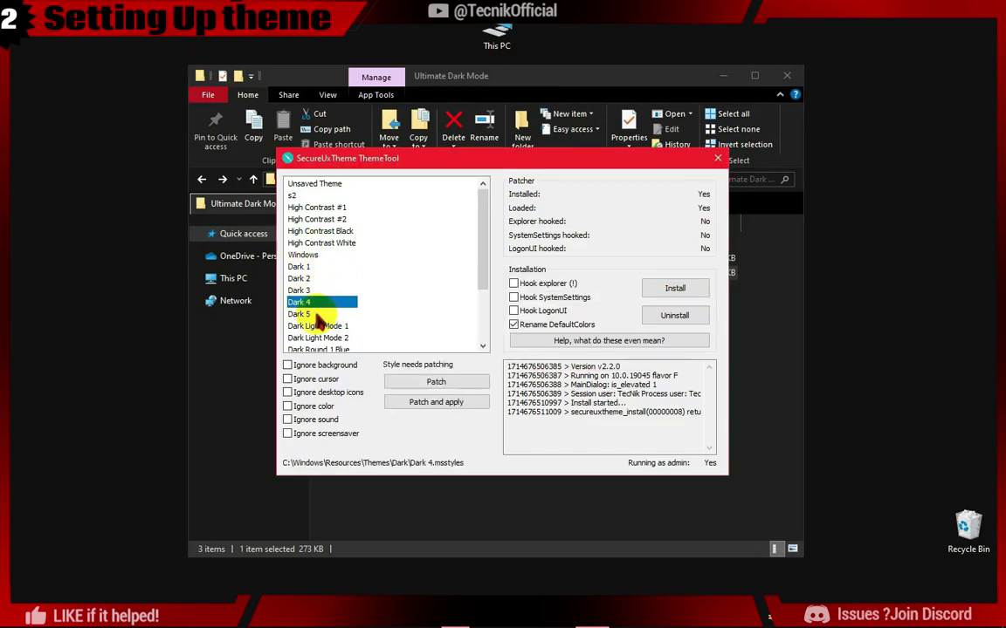
Patch and apply Dark 4 with all Ignore options ticked, pick Dark Round 2 Blue, and close ThemeTool.
scroll(326, 270, "down", 1)
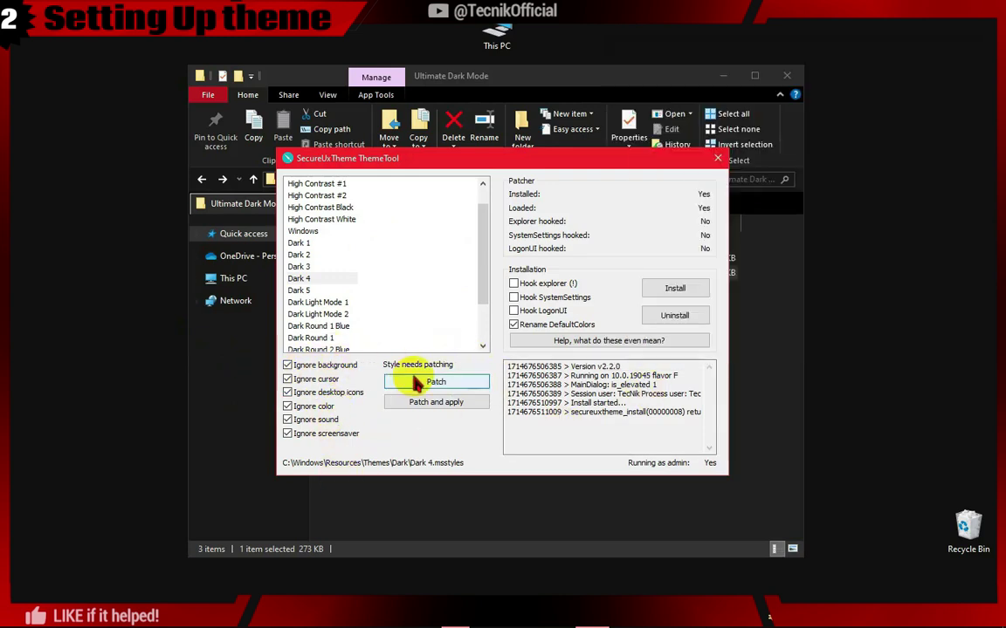
left_click(452, 405)
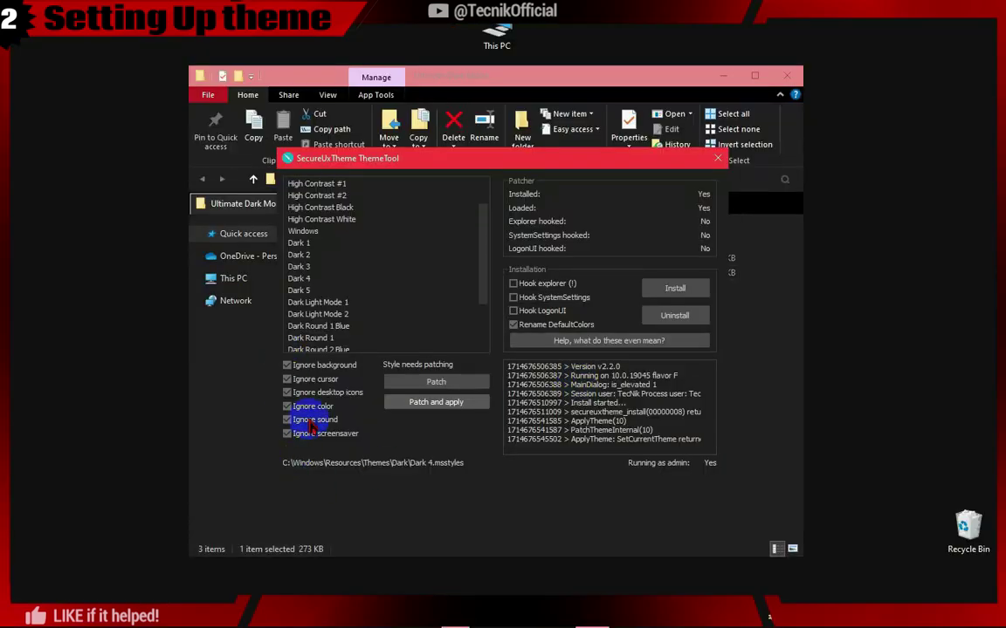
left_click(436, 384)
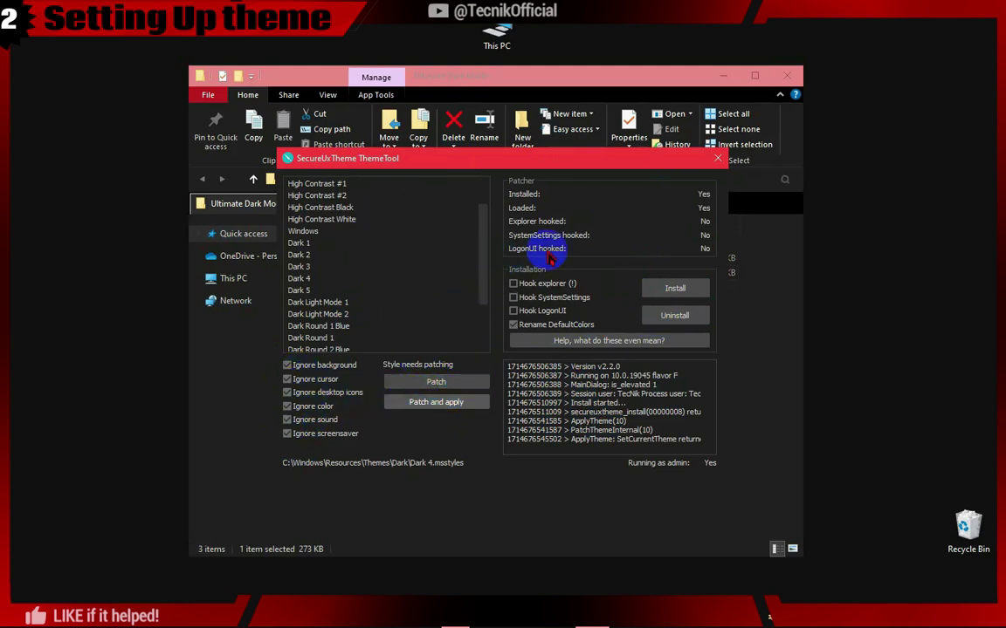
left_click(484, 258)
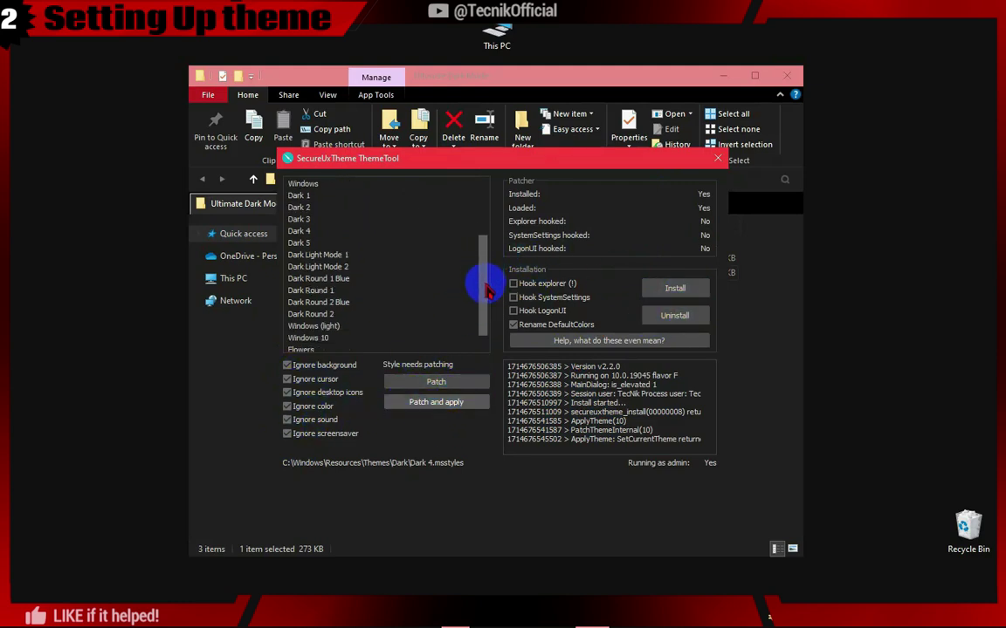
left_click(321, 303)
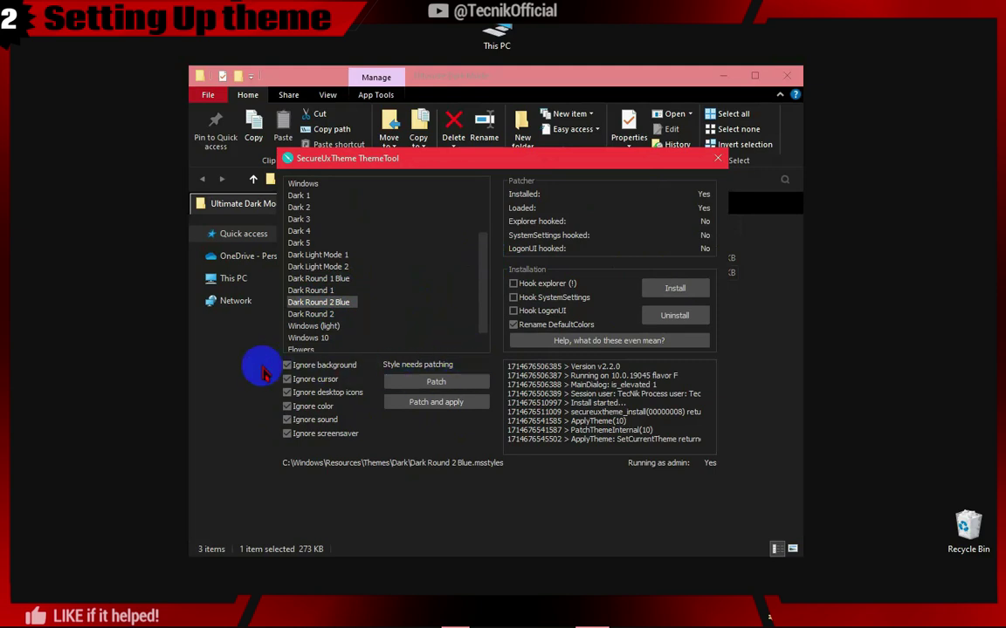
left_click(319, 204)
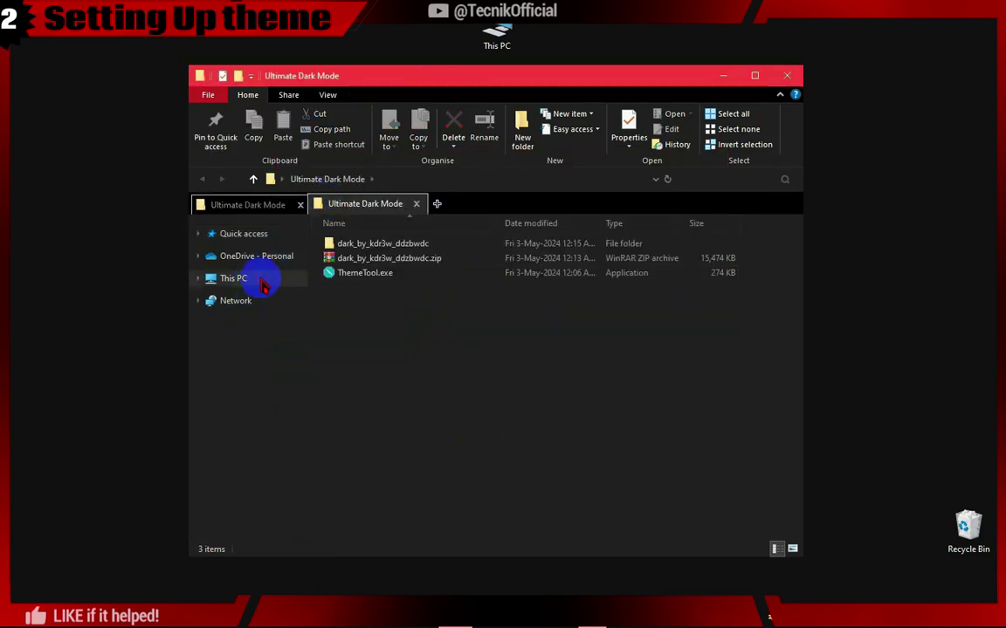
Relaunch ThemeTool from the Ultimate Dark Mode folder and patch and apply Dark Round 2 Blue.
left_click(261, 281)
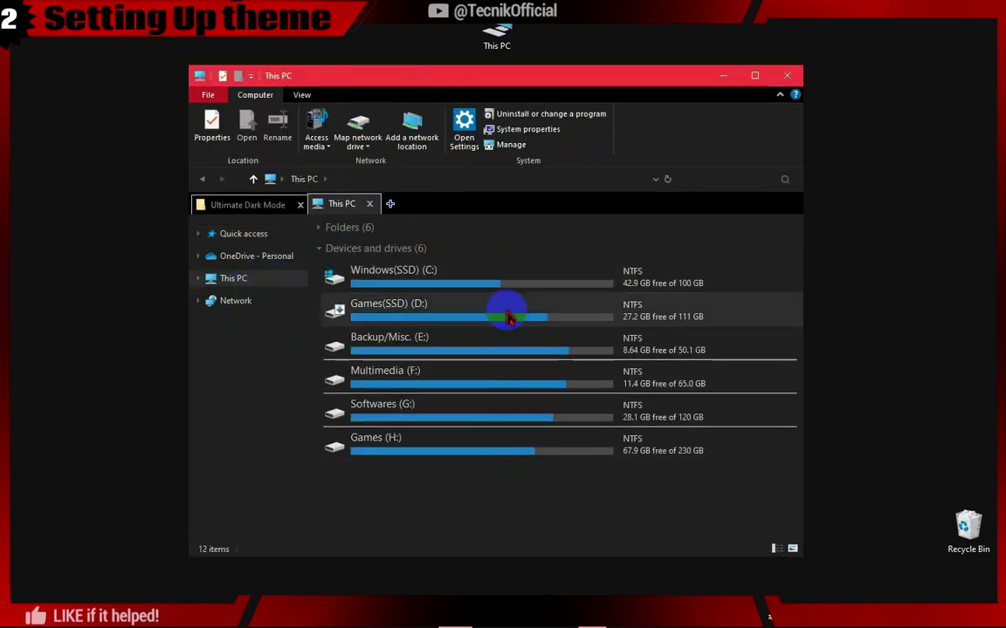
left_click(236, 203)
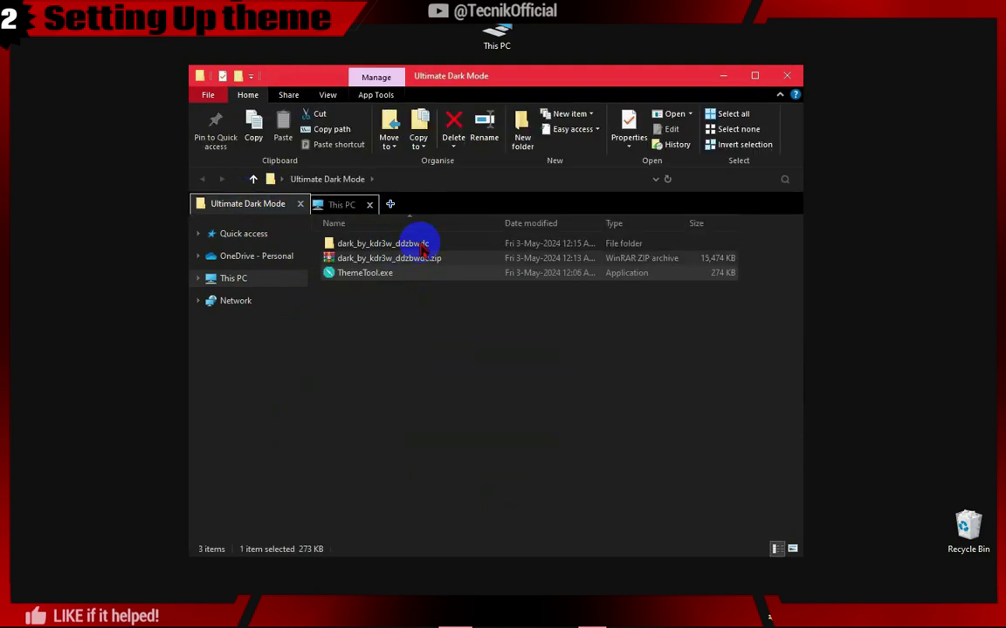
double_click(365, 273)
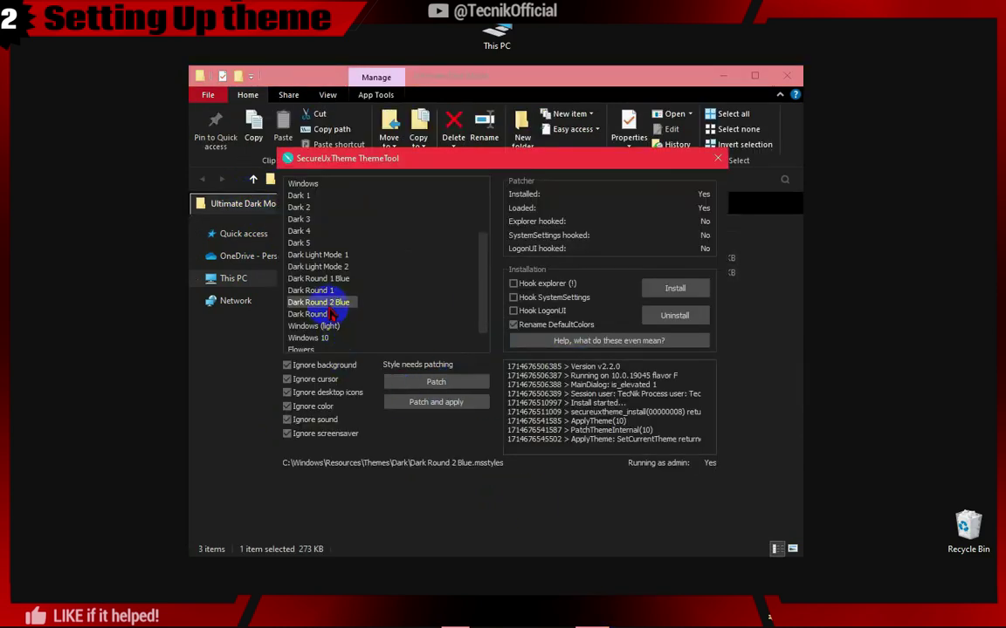
left_click(474, 407)
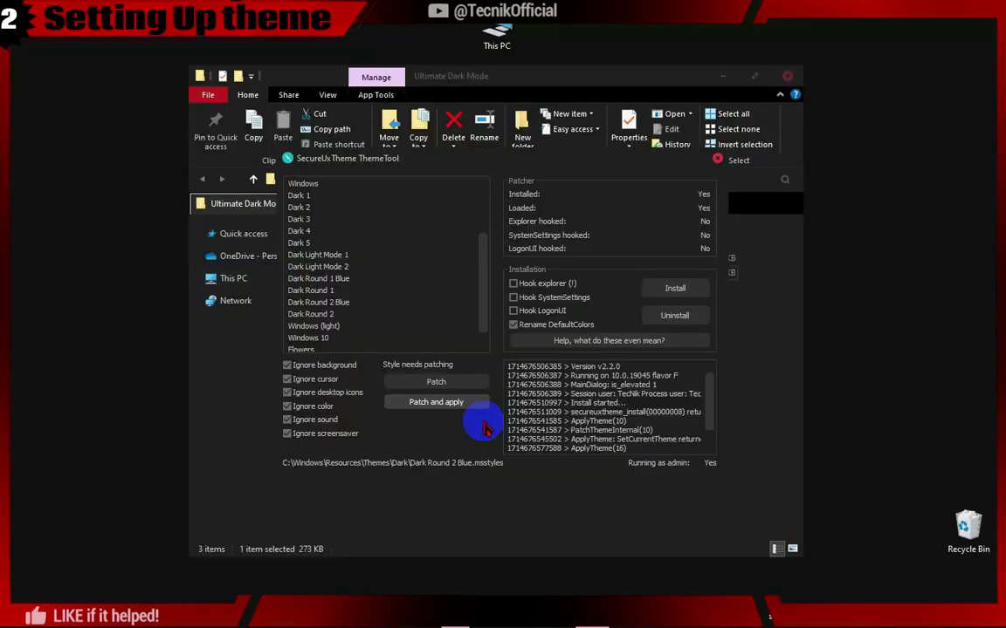
left_click(787, 76)
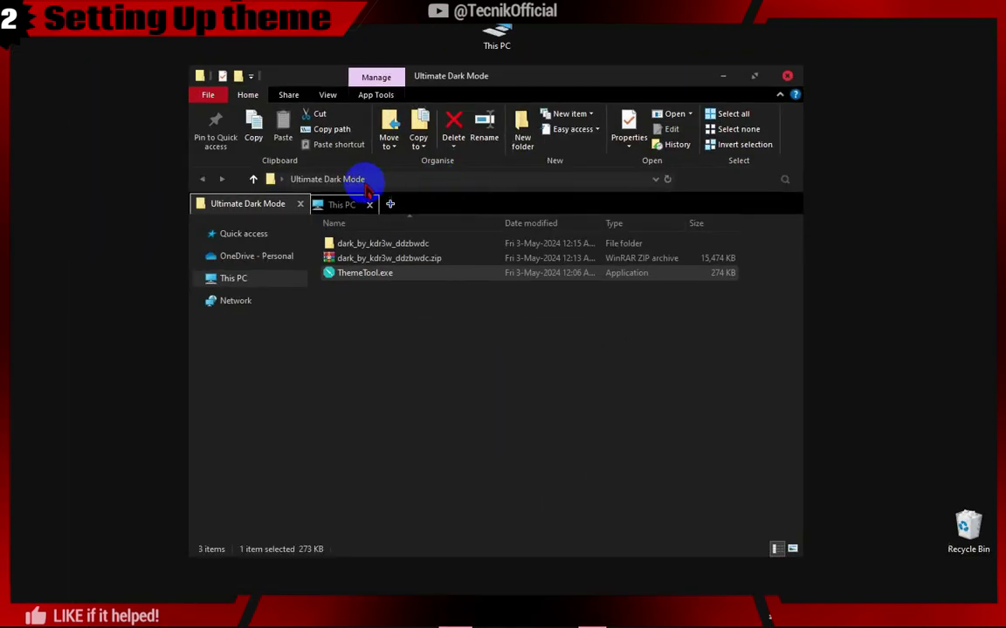
Restore ThemeTool from the taskbar and position its window over File Explorer.
mouse_move(593, 621)
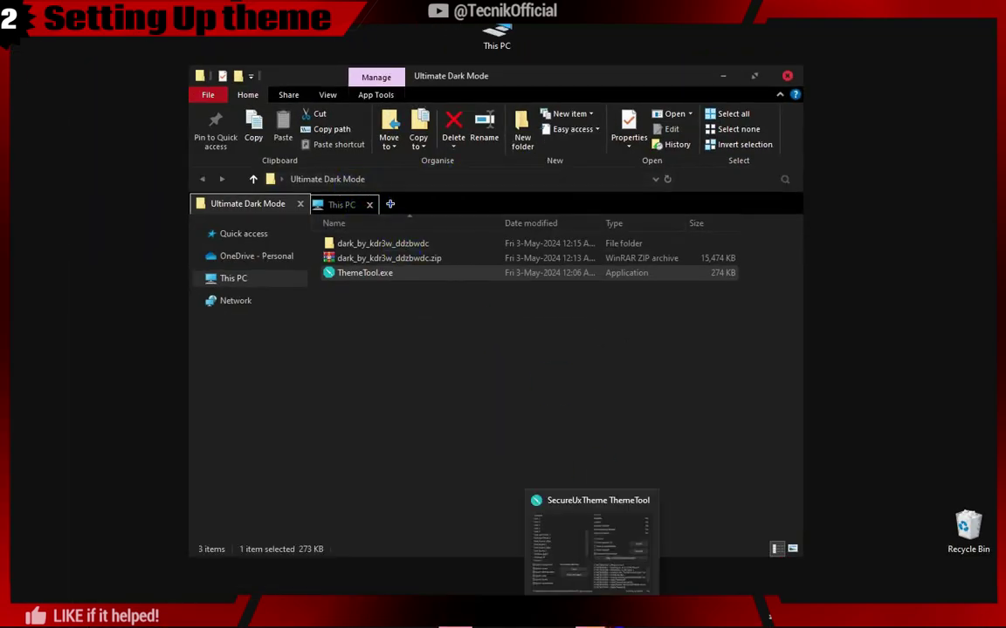
left_click(593, 576)
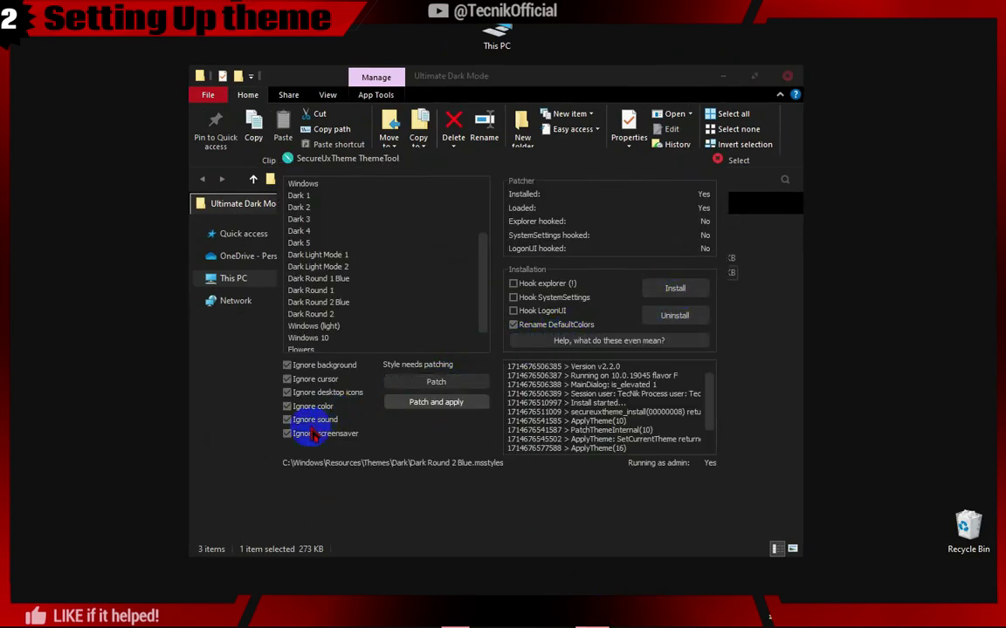
left_click_drag(580, 155, 655, 188)
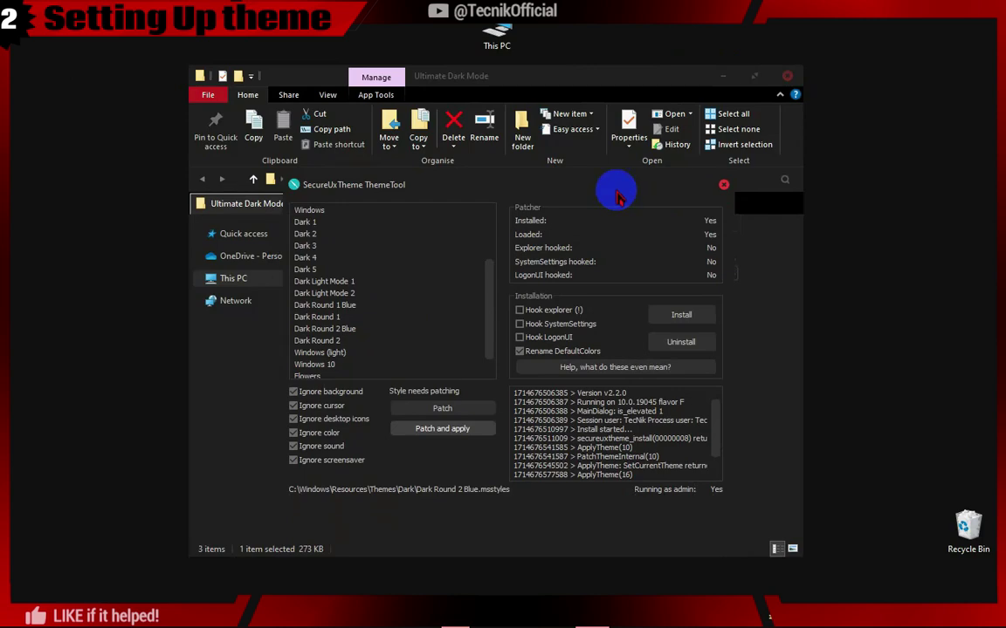
left_click_drag(516, 179, 524, 190)
left_click(539, 76)
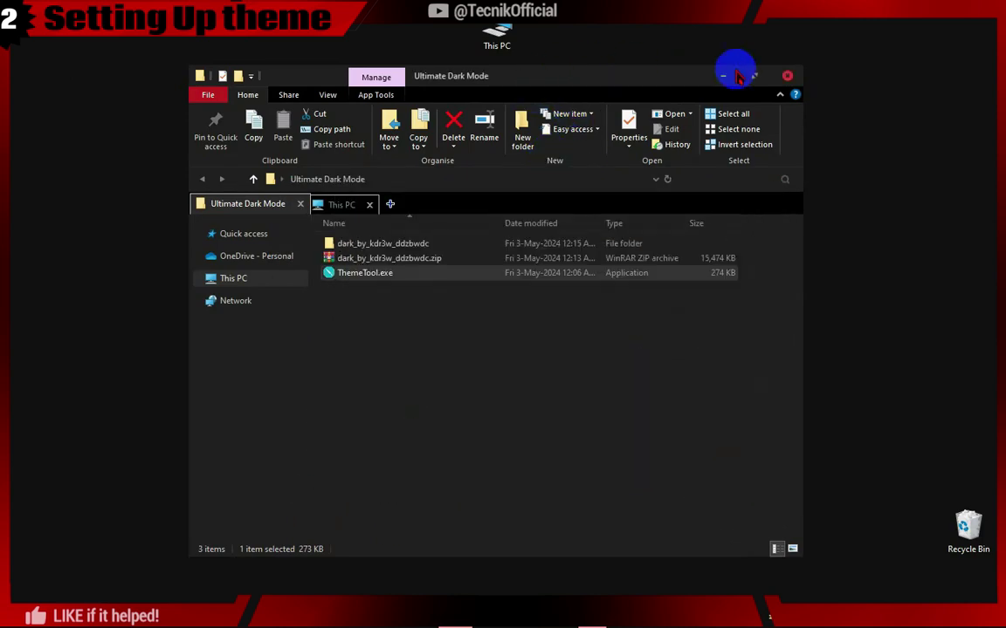
key("alt+Tab")
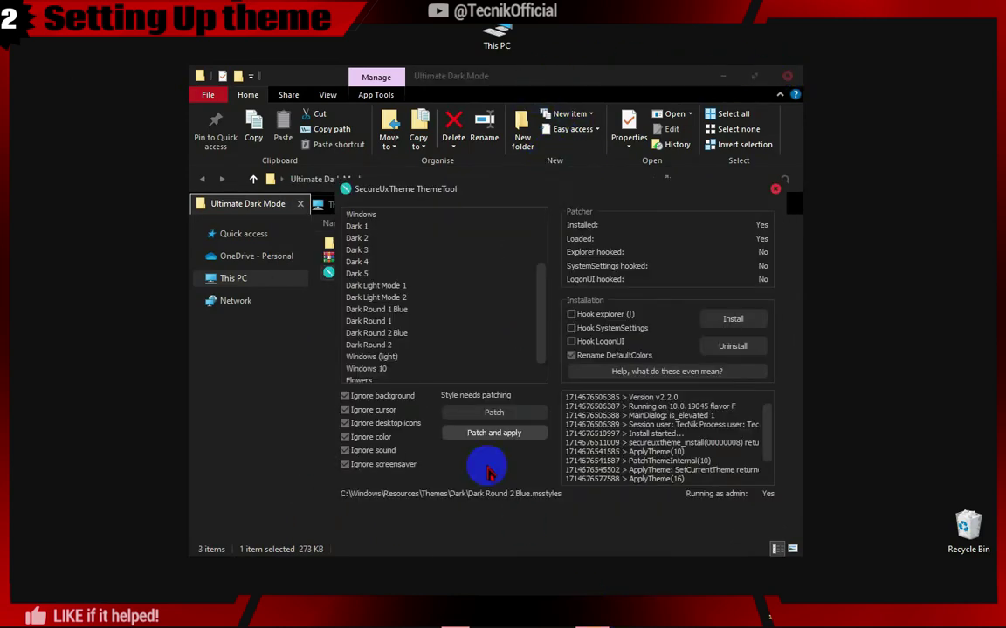
left_click_drag(548, 307, 538, 276)
Patch and apply Dark Round 1 Blue, then Dark Round 1.
left_click(375, 345)
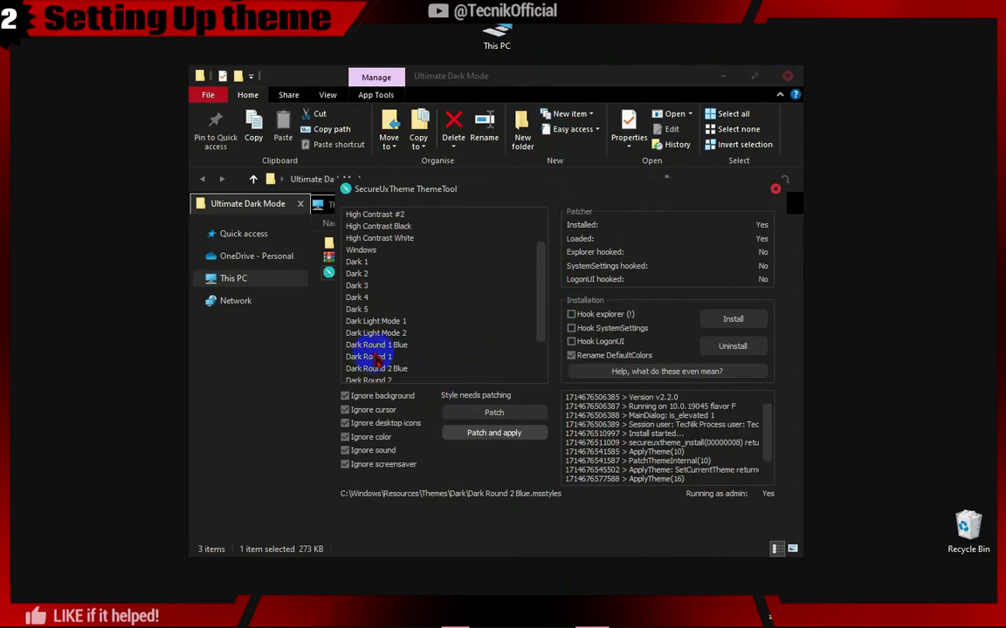
left_click(494, 433)
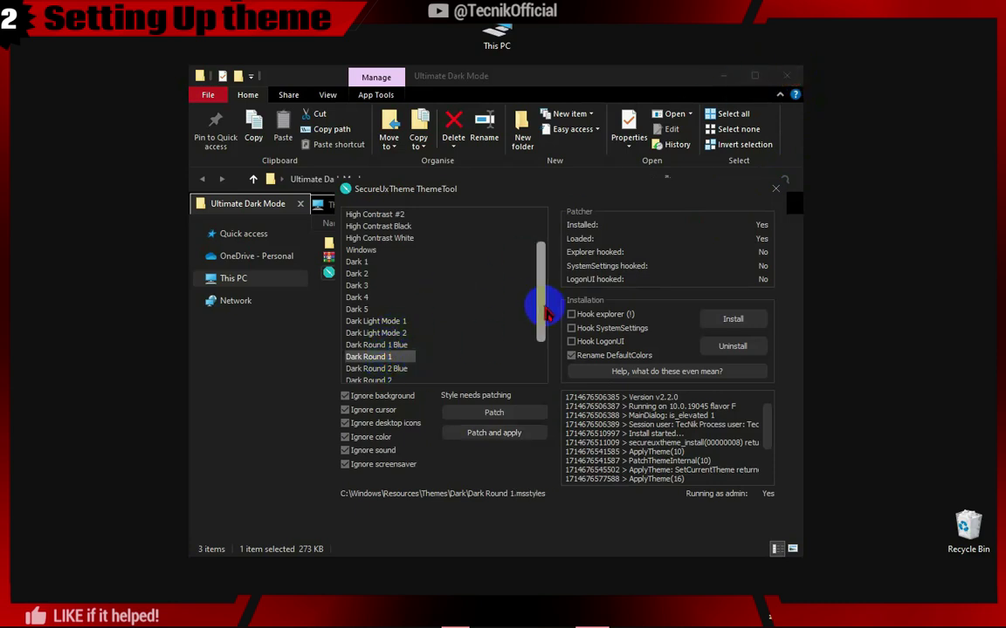
left_click_drag(538, 303, 539, 332)
left_click(478, 434)
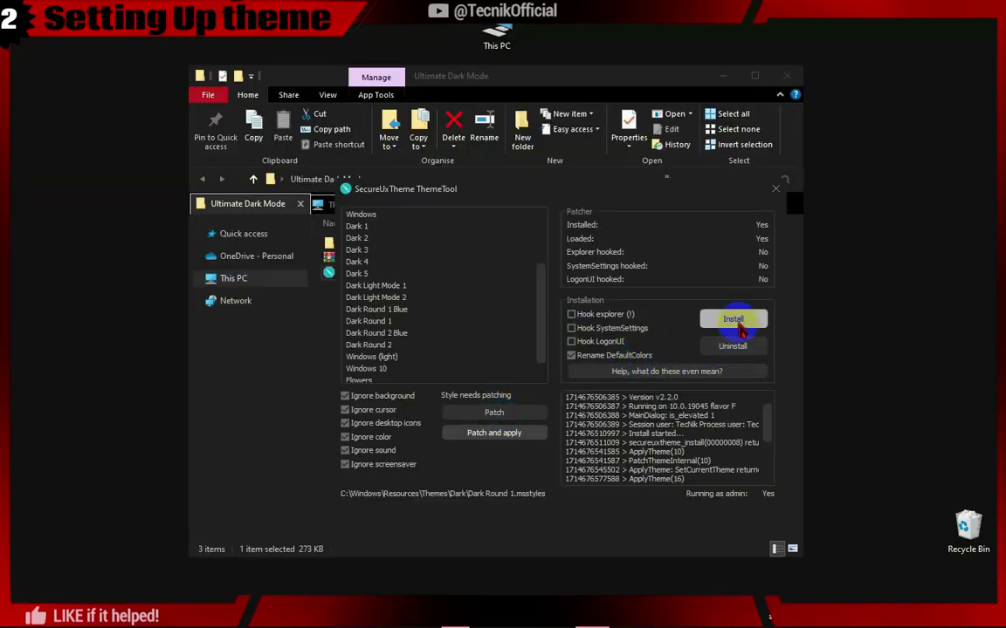
Relaunch ThemeTool, apply Dark Round 2 Blue, and open Task Manager from the taskbar.
left_click(330, 206)
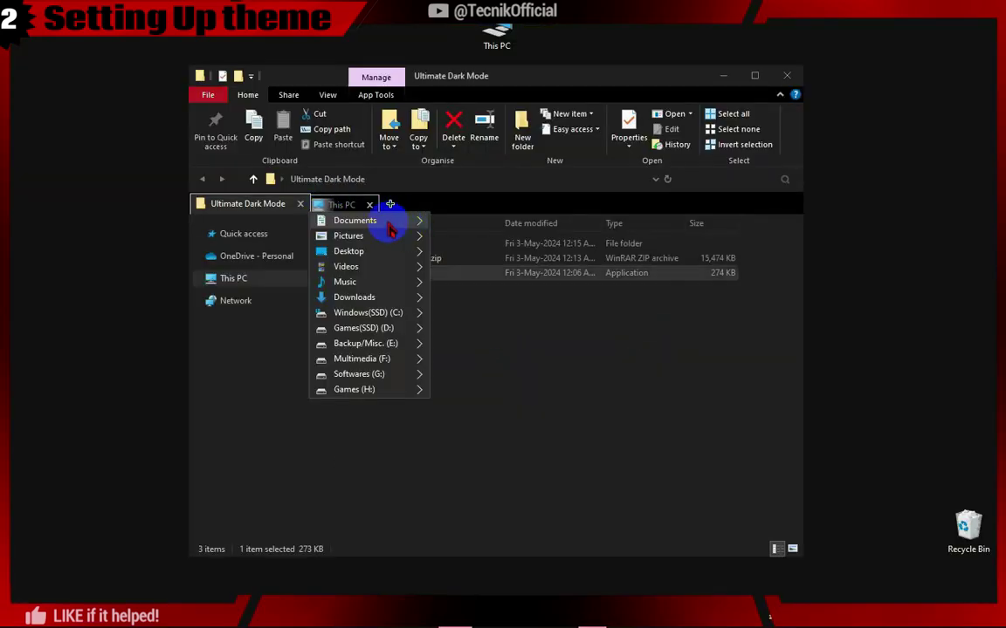
left_click(341, 207)
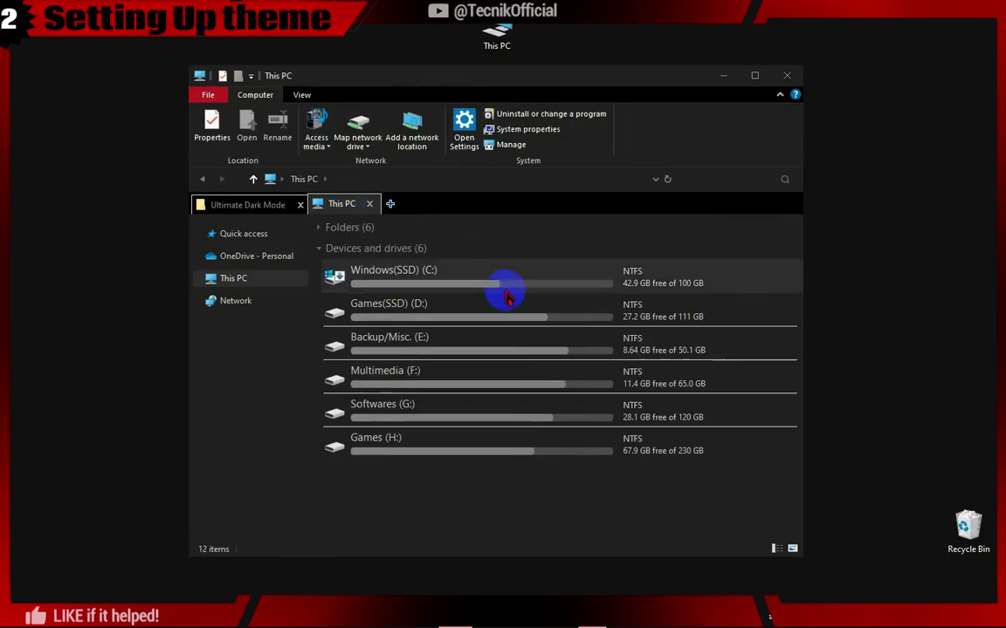
left_click(248, 204)
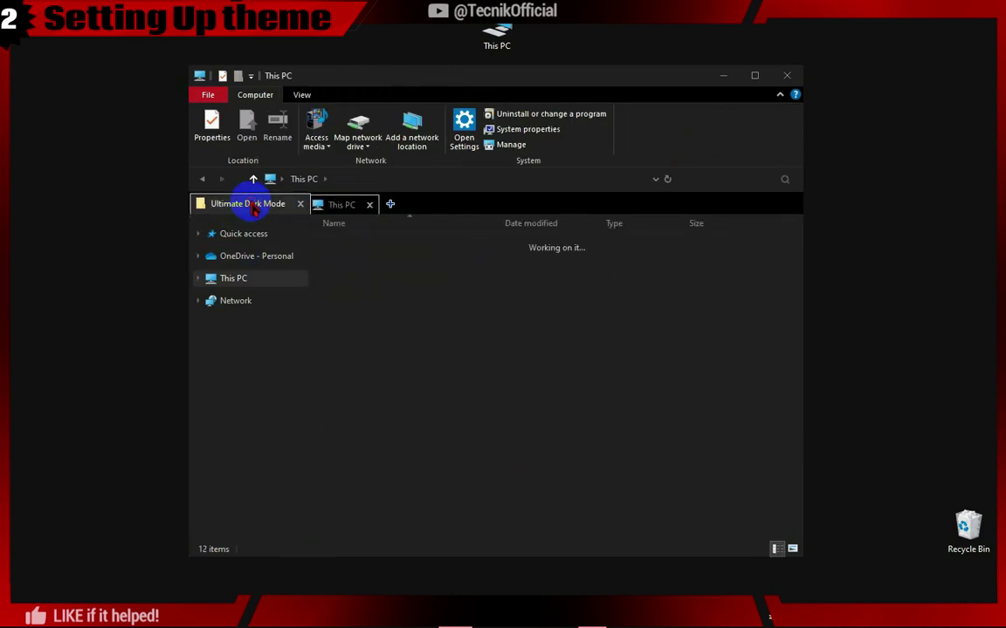
double_click(363, 269)
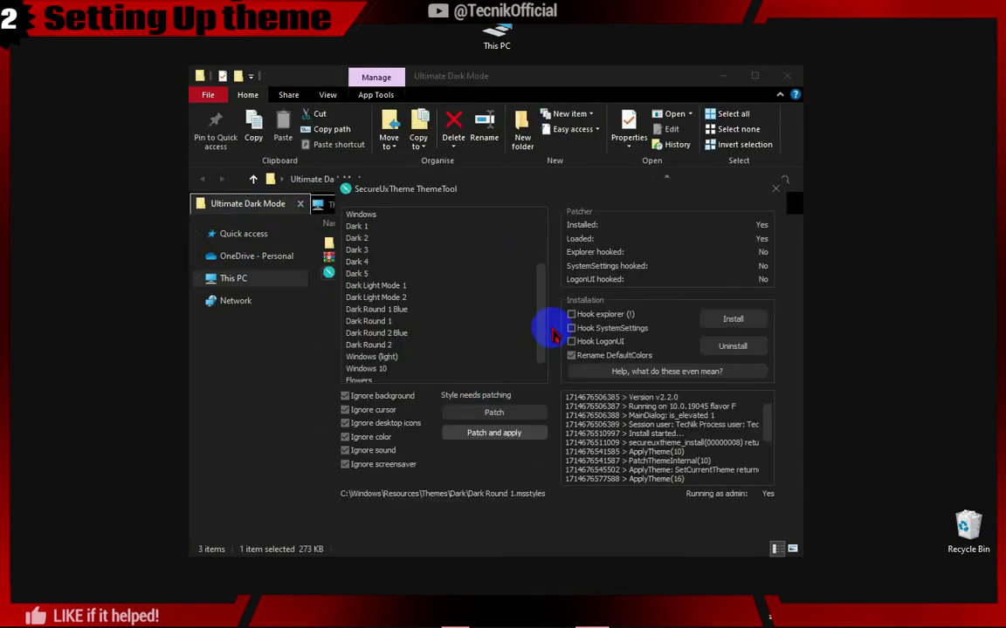
scroll(534, 299, "up", 1)
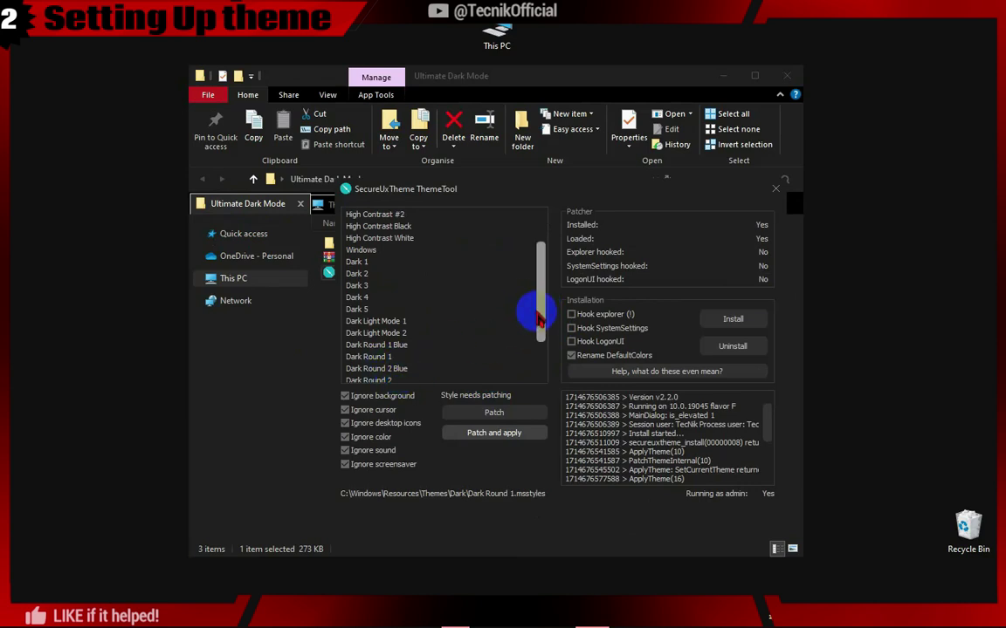
scroll(526, 341, "down", 1)
left_click(389, 333)
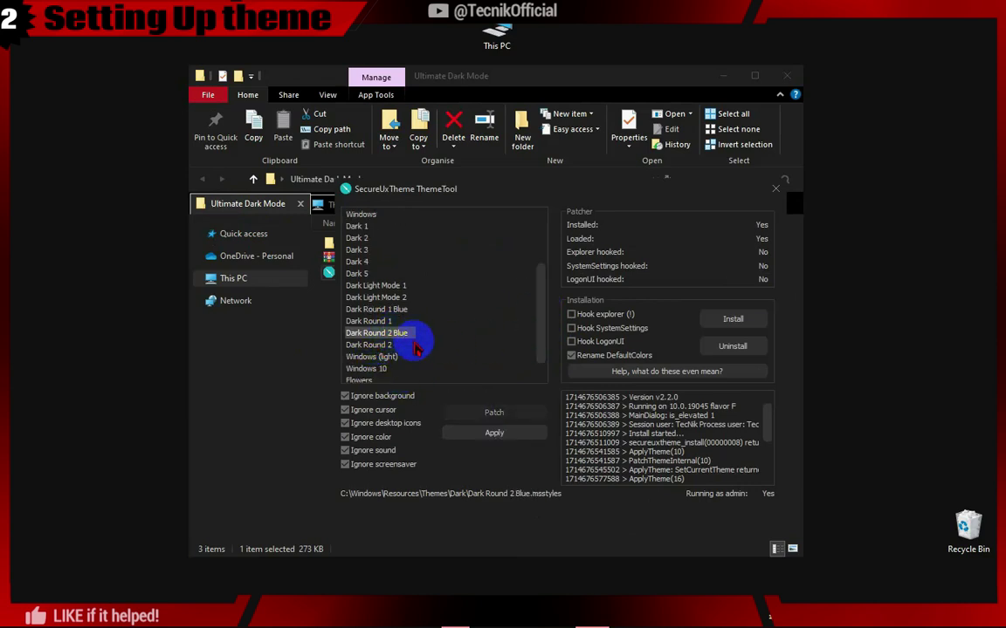
left_click(504, 434)
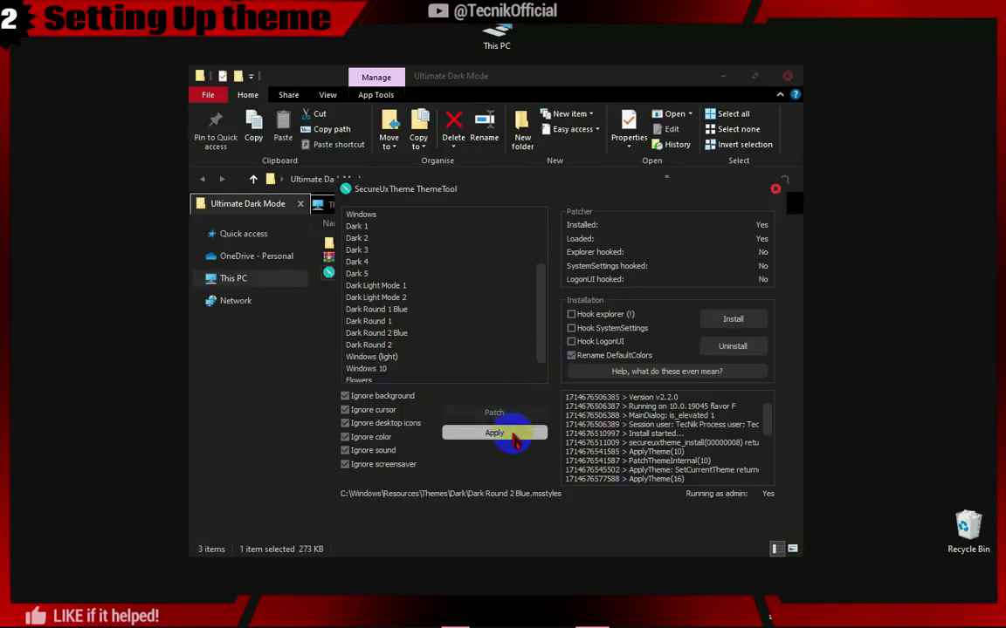
left_click(755, 557)
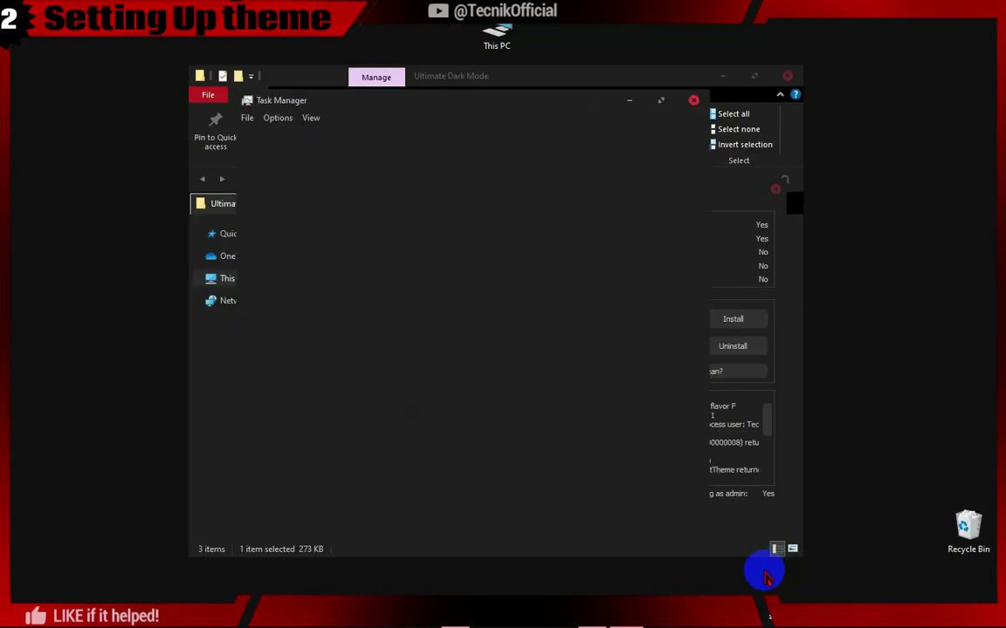
Check Task Manager's dark-styled Performance memory graphs and Processes list, then close it.
mouse_move(709, 217)
left_mouse_down()
mouse_move(704, 232)
mouse_move(705, 206)
left_mouse_up()
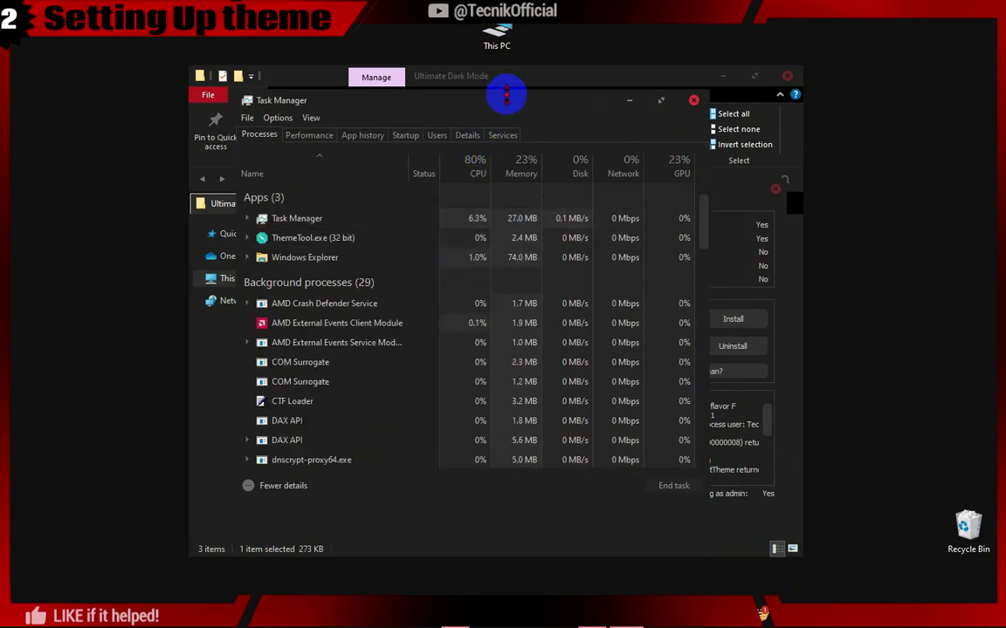
left_click(306, 137)
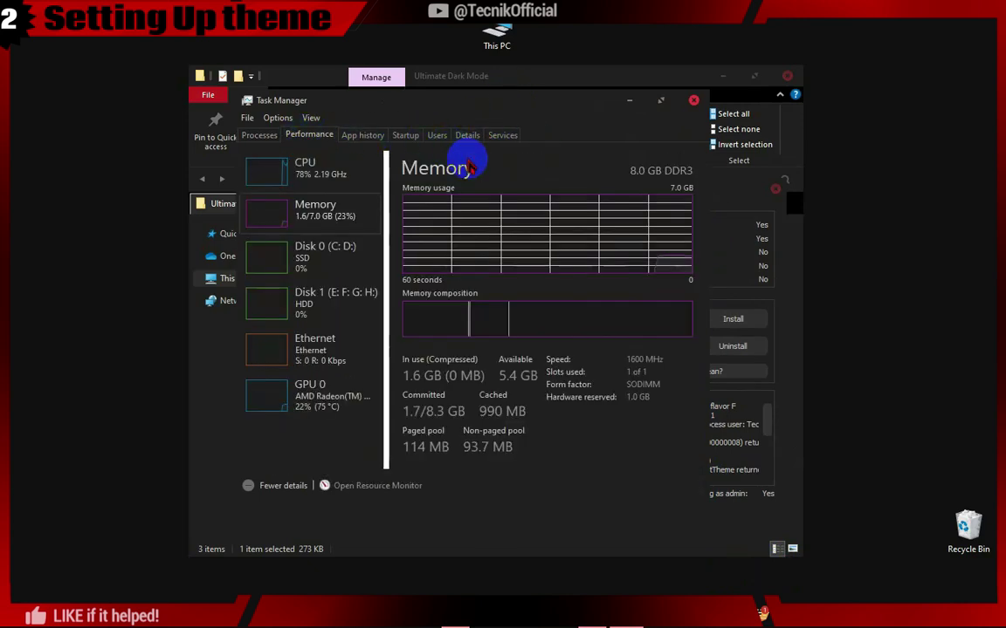
left_click(259, 136)
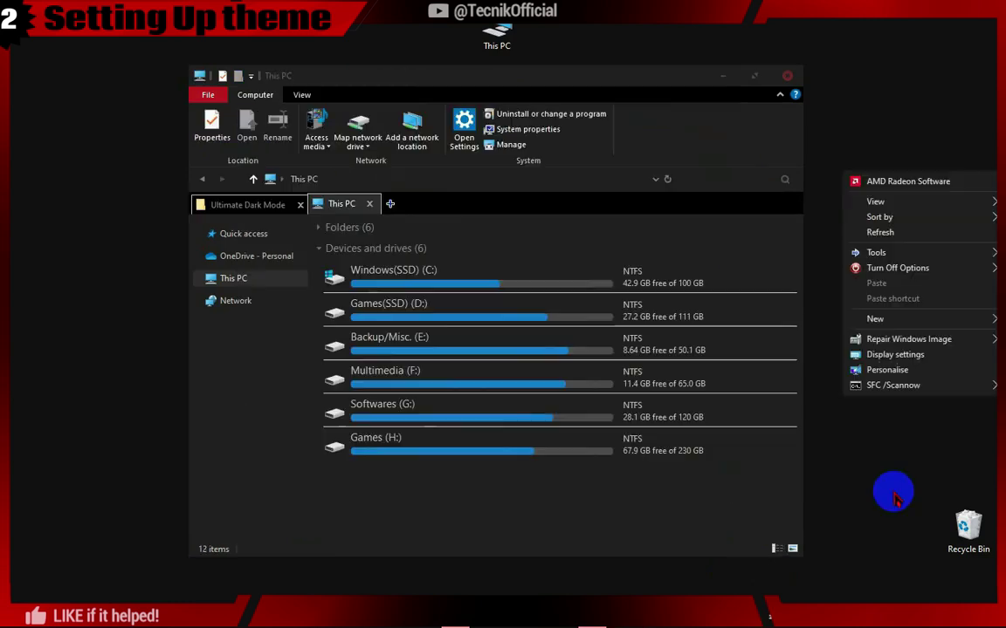
Create a new desktop text document, open it in Notepad, and type 'LIKE AND SUBSCRIBE IF IT HELPS ! :)'.
mouse_move(882, 319)
left_click(768, 416)
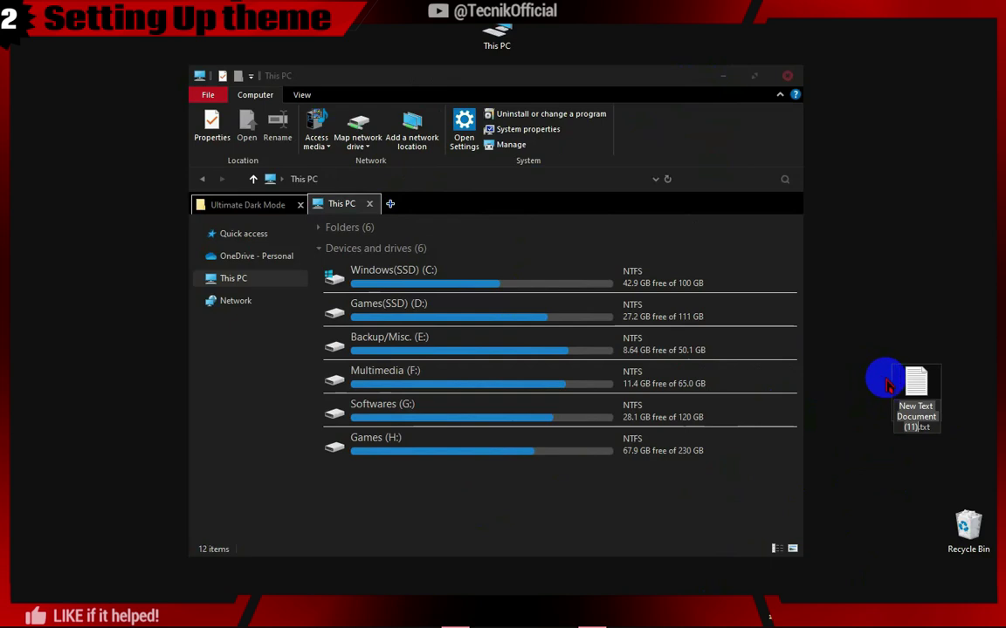
double_click(886, 384)
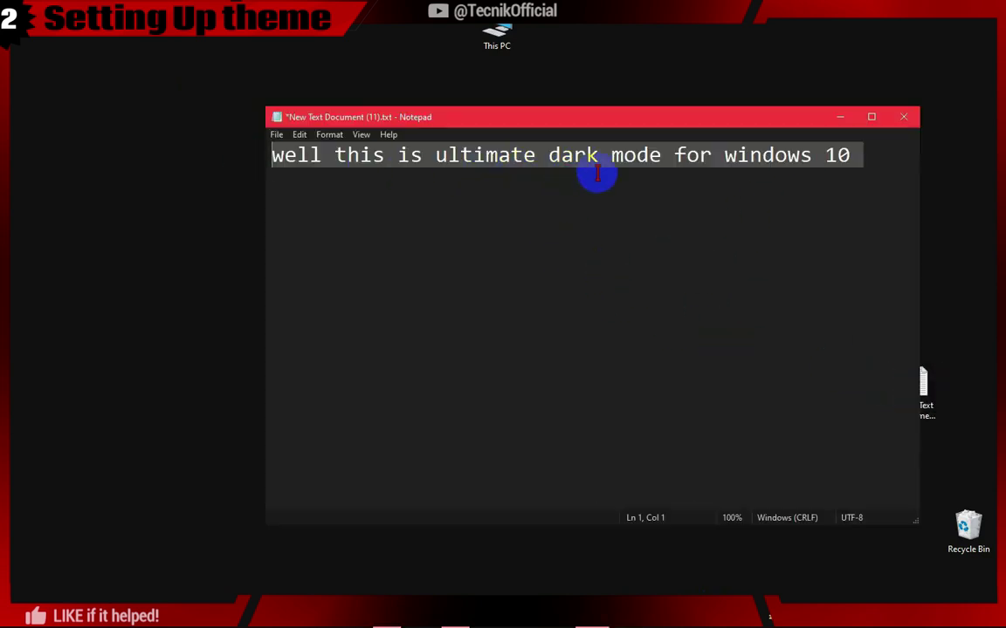
type("LIKE AND SUBSC")
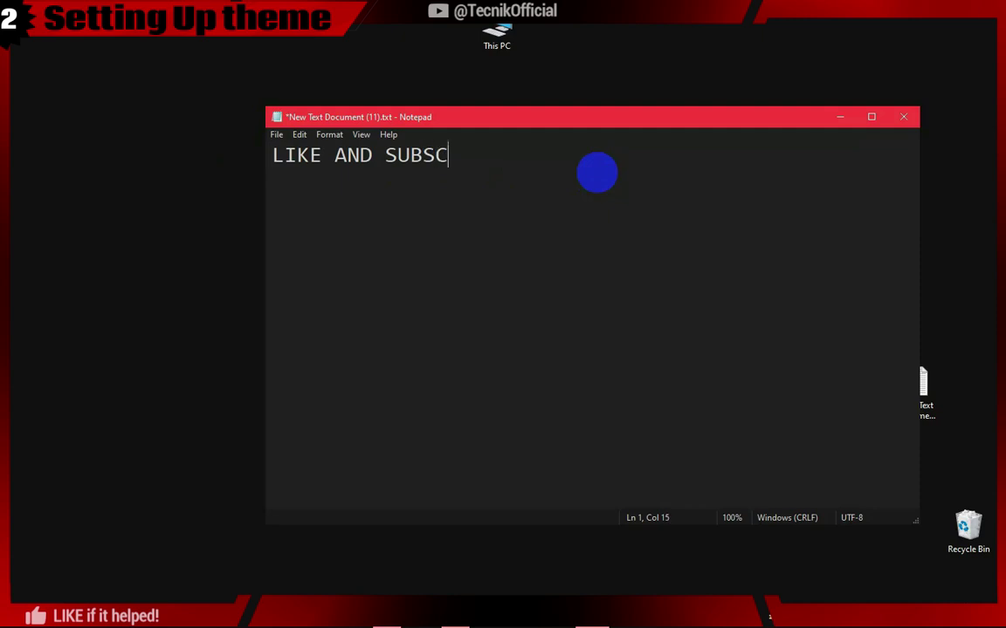
type("RIBE IF ")
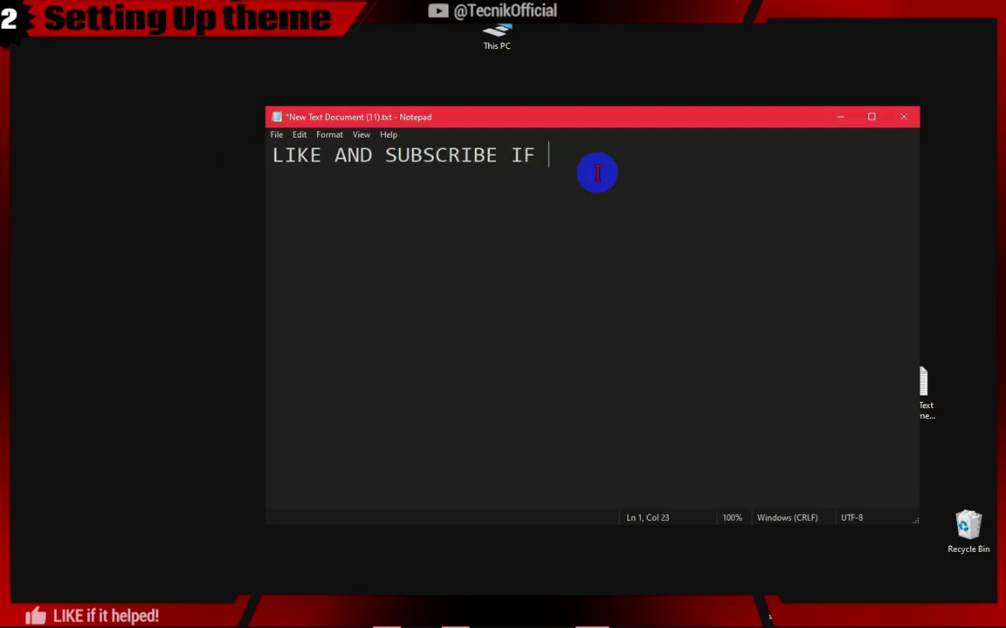
type("IT HELPS !")
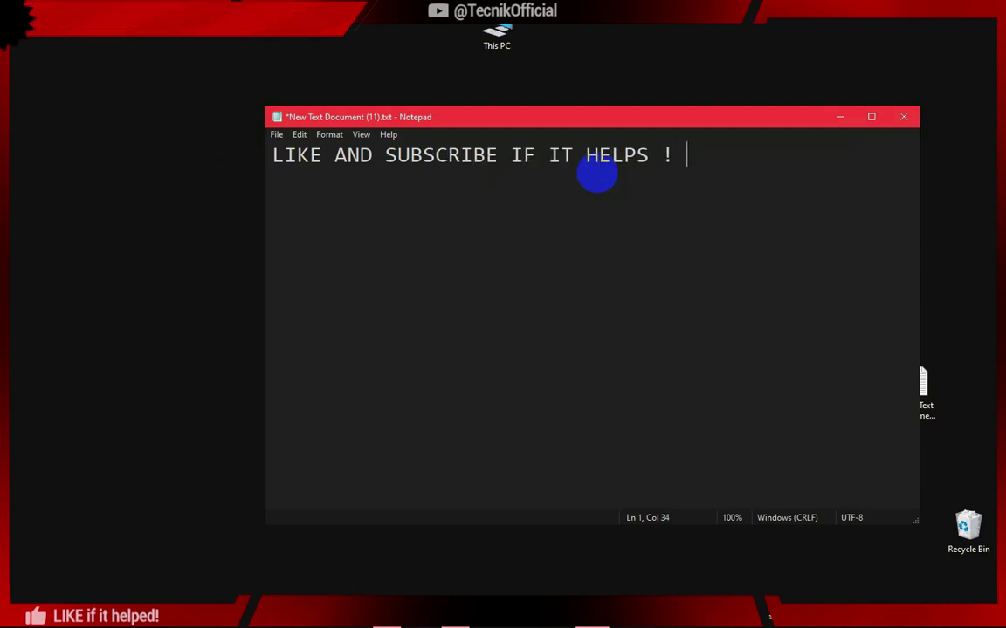
type(" :)")
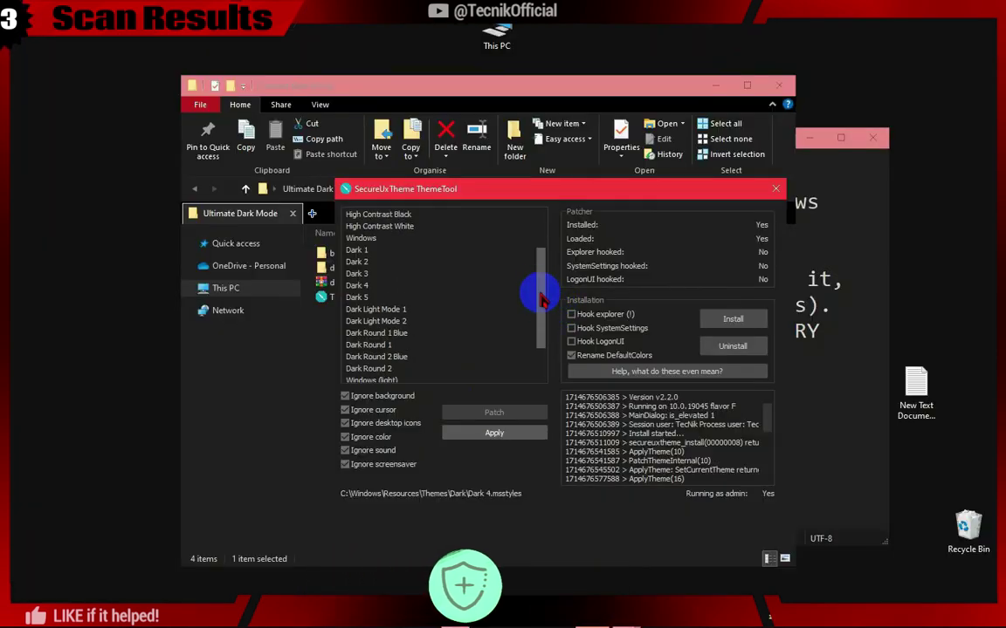
Select the default Windows (Aero.msstyles) theme at the top of the theme list.
scroll(528, 288, "up", 2)
left_click(359, 285)
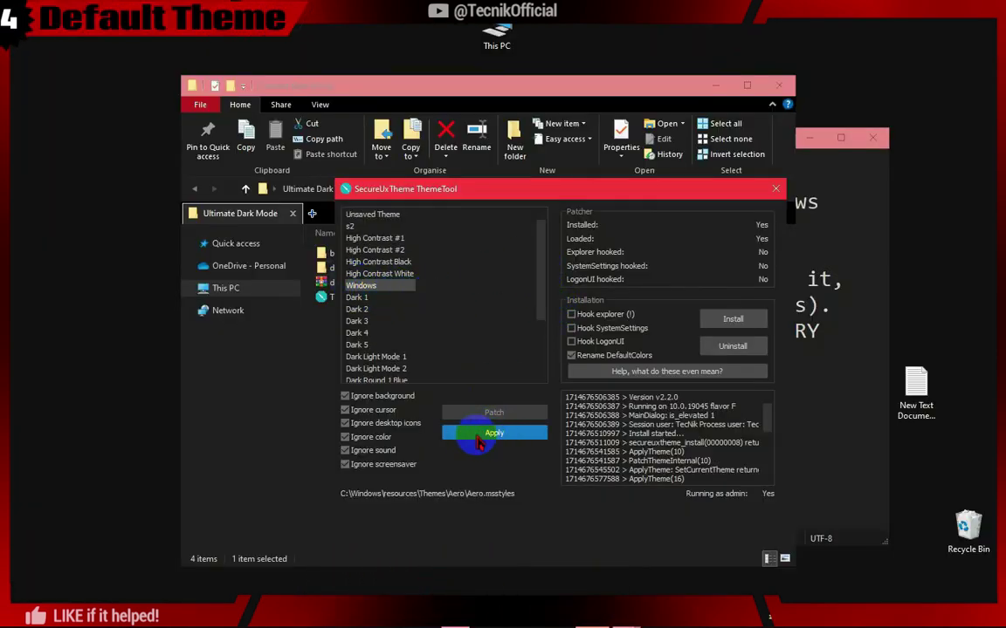